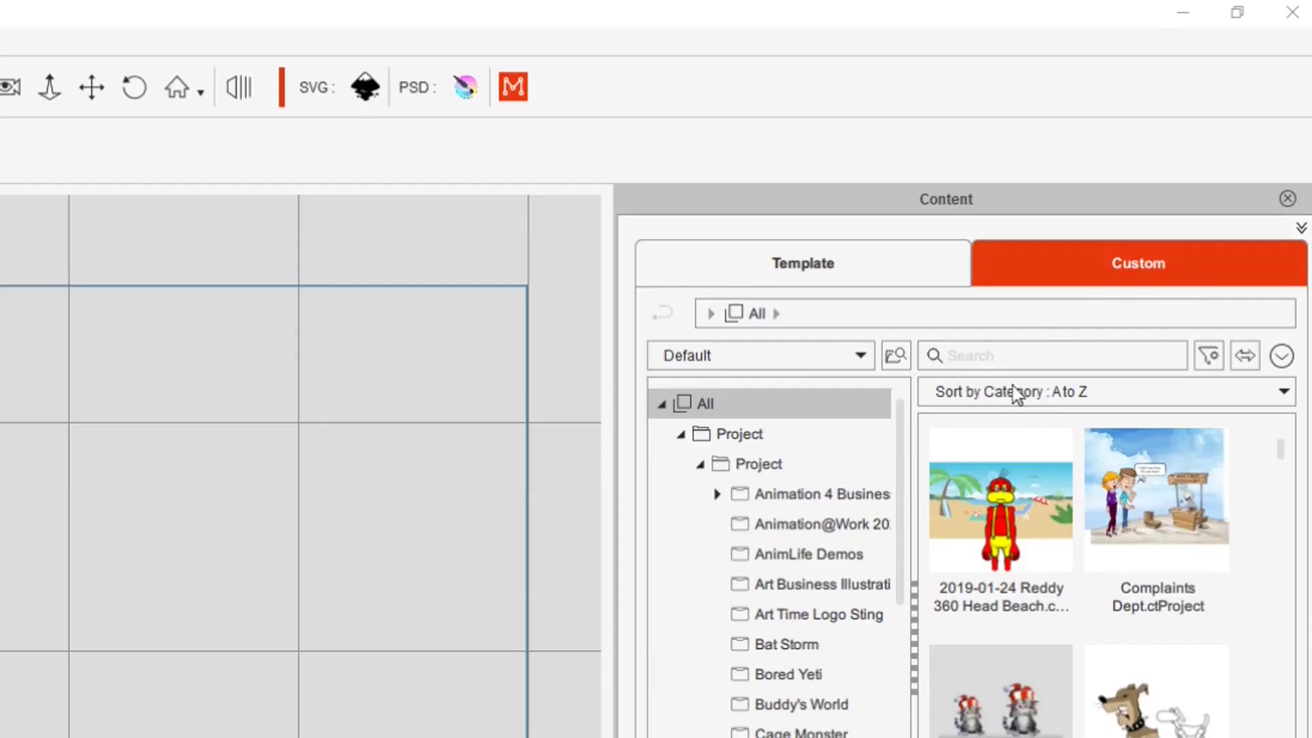
Search custom content for 'tet', filter to Actor, and load G3-360 Spring Hair TET Grey Suit.
left_click(1011, 357)
type("tet")
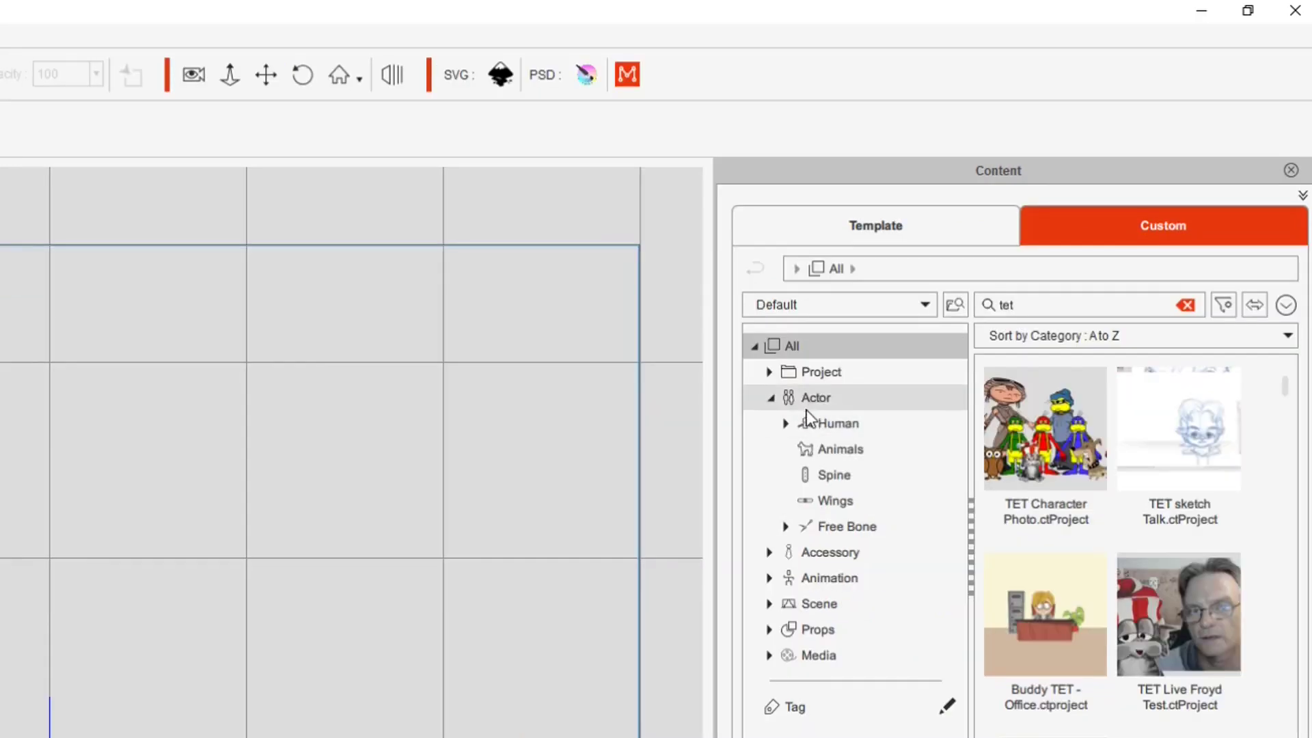
left_click(806, 404)
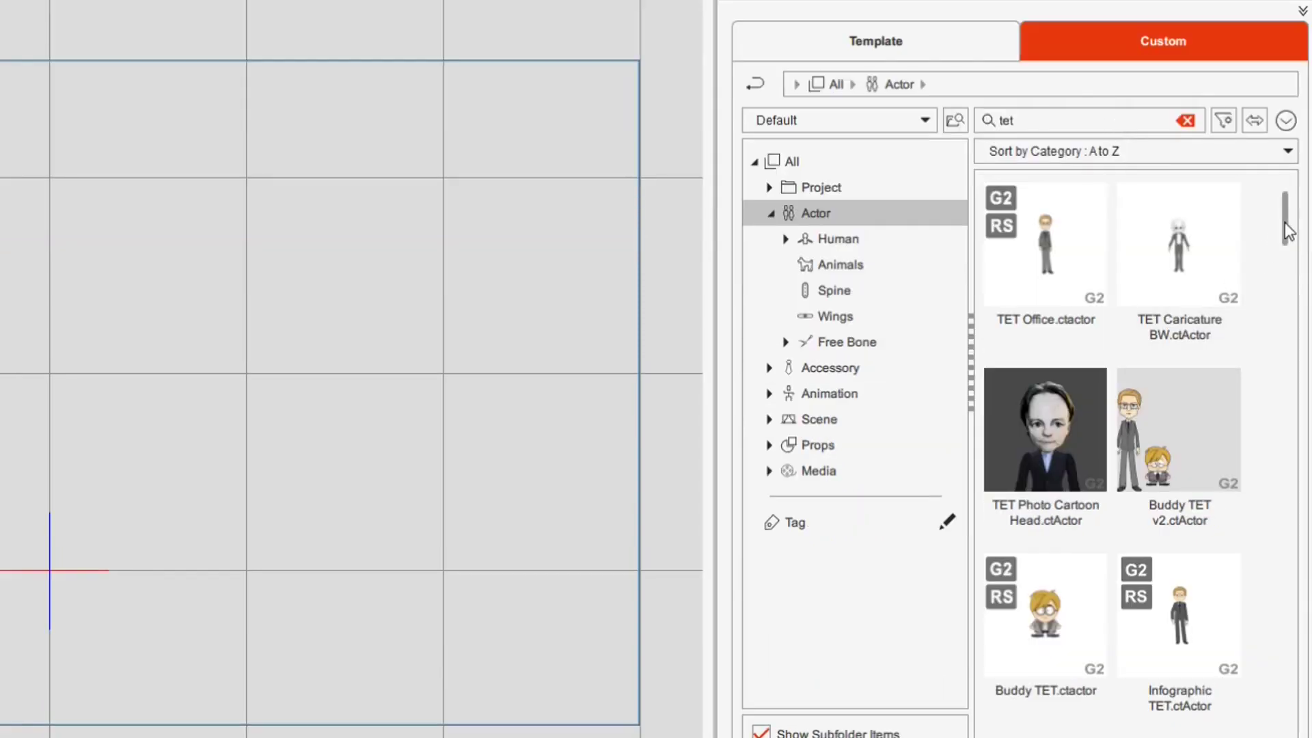
left_click_drag(1285, 223, 1289, 398)
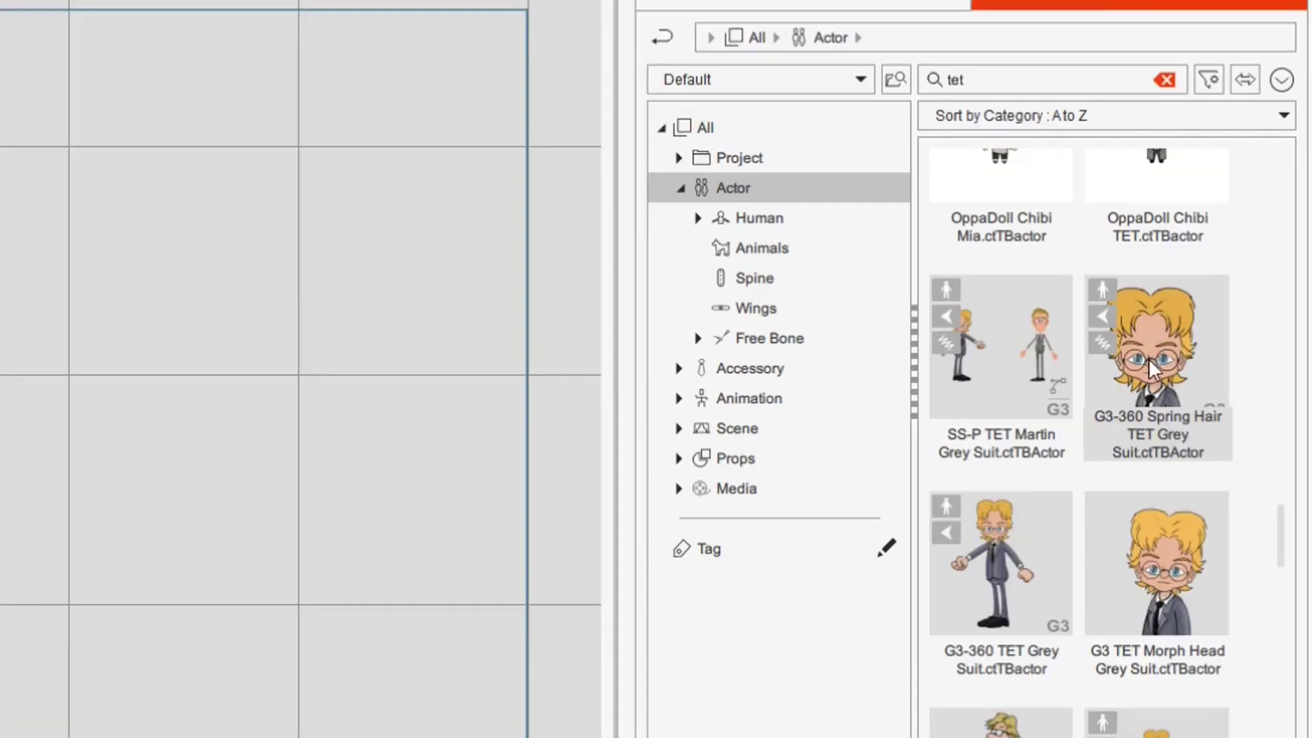
left_click(1148, 359)
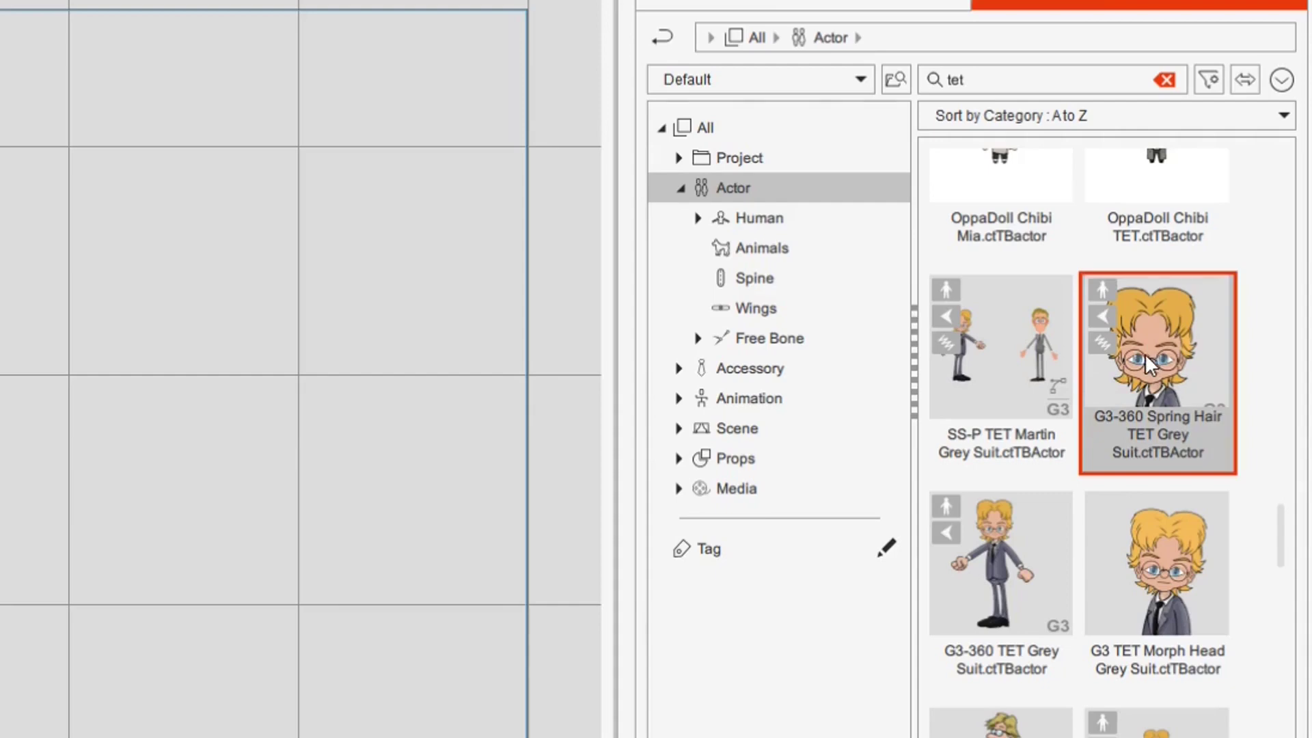
double_click(1161, 355)
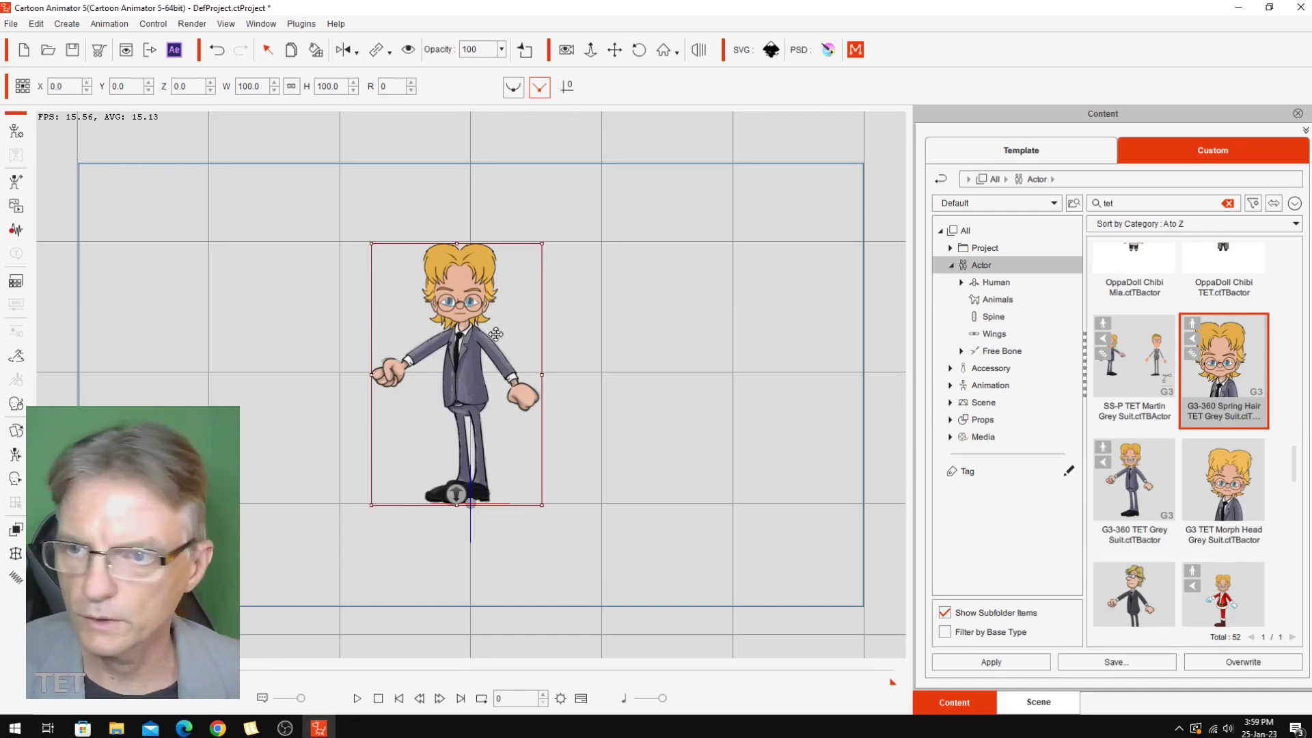
Apply the _Pose_Stand.ctBMotion template animation from the Animation items to the actor.
left_click(1048, 153)
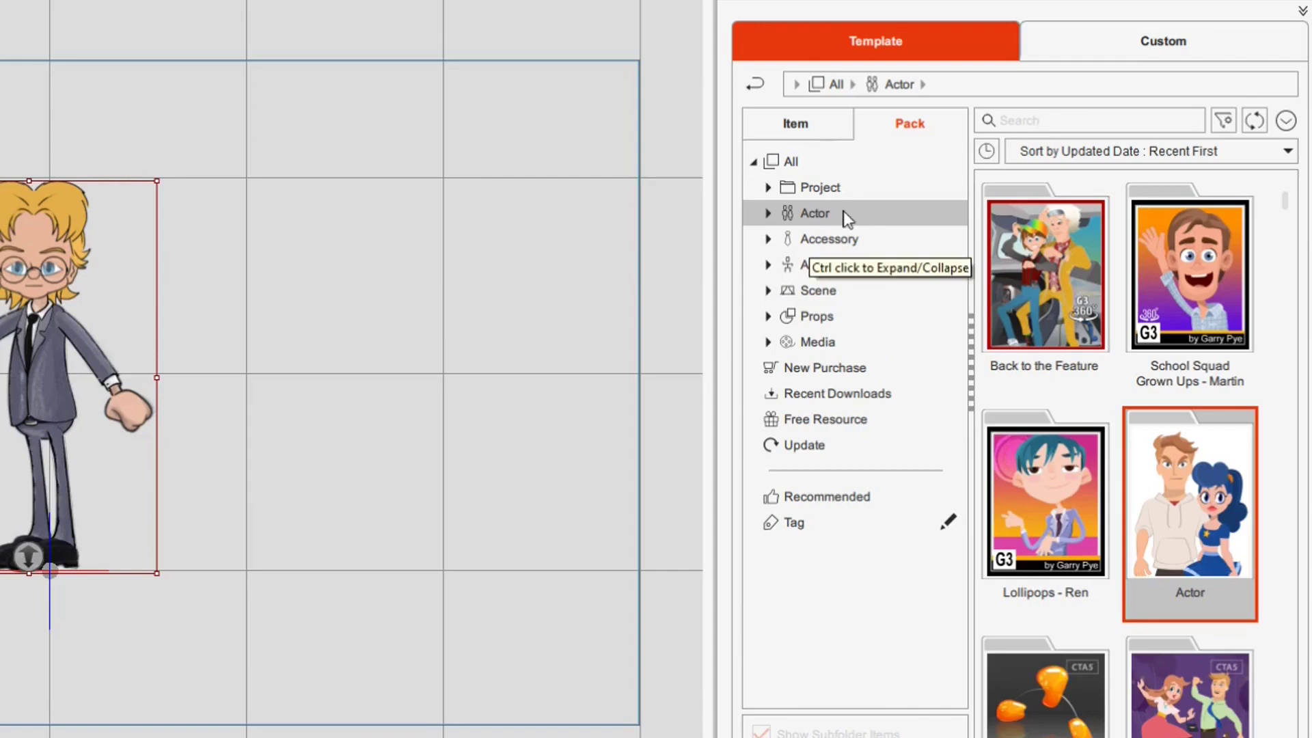
left_click(807, 263)
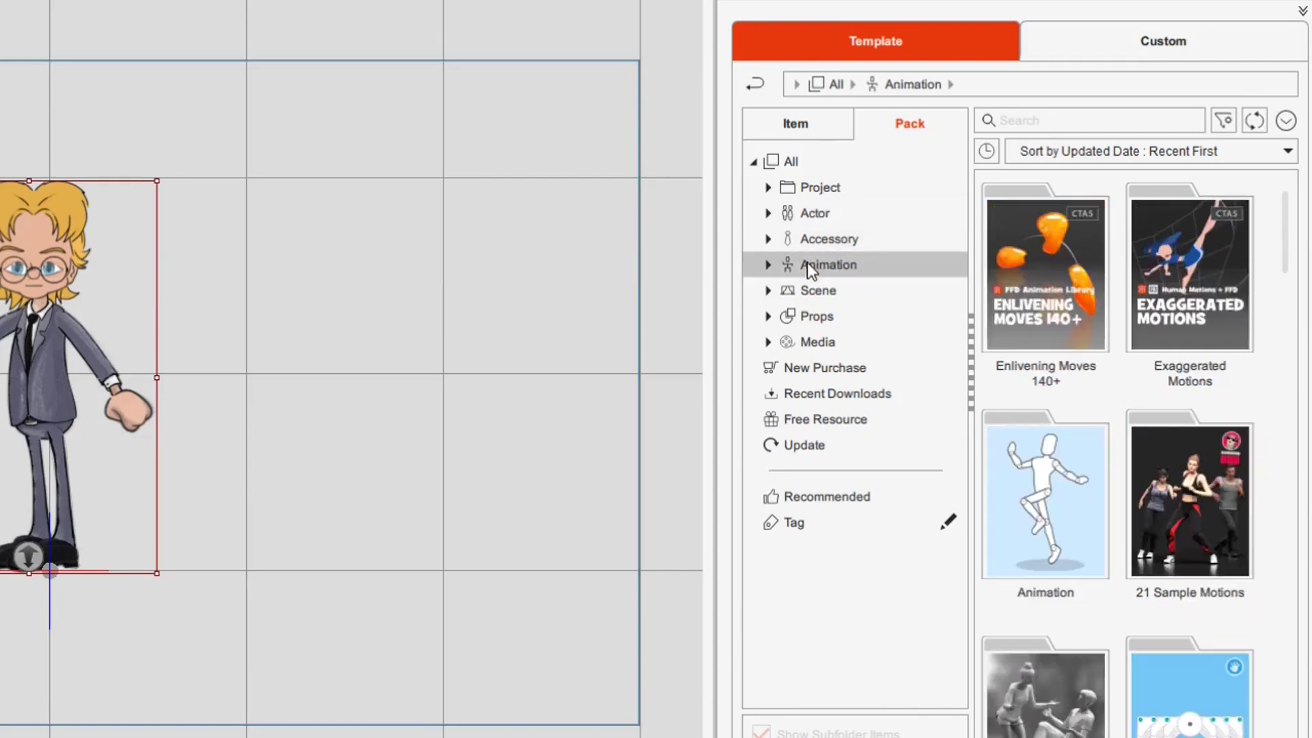
left_click(760, 123)
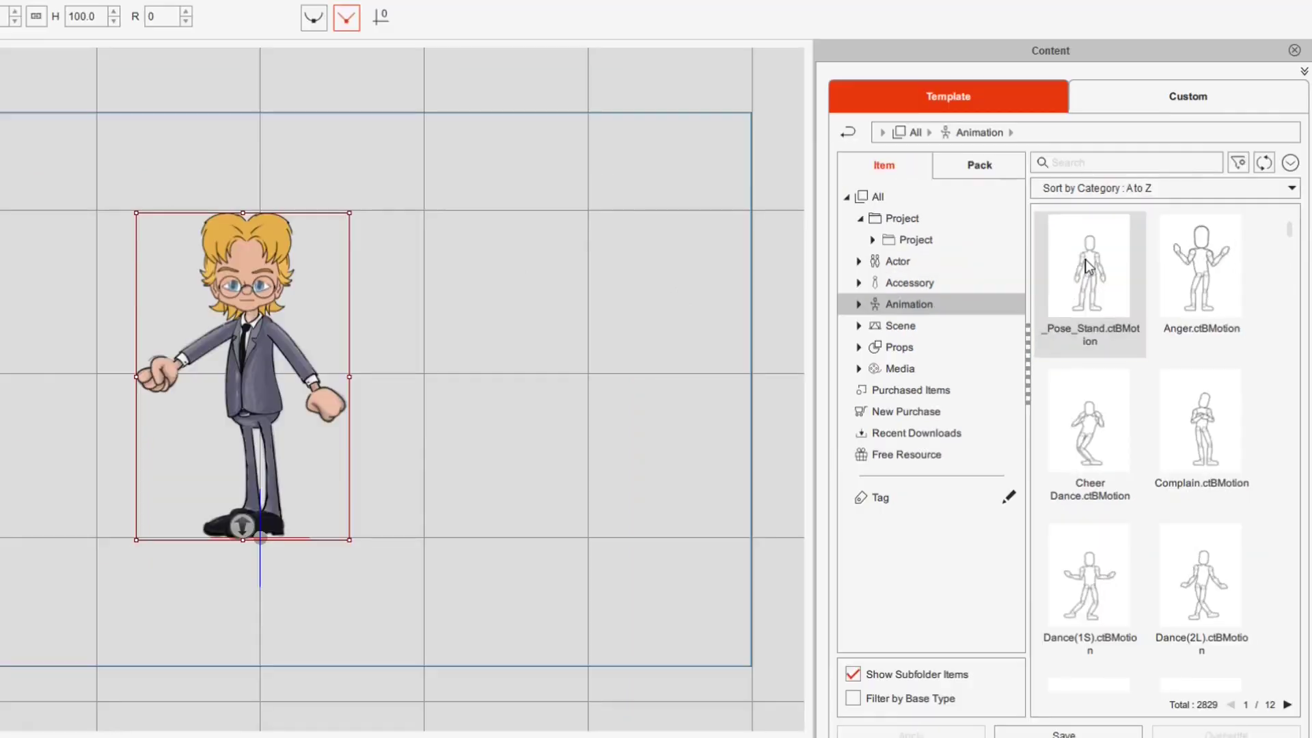
double_click(1040, 237)
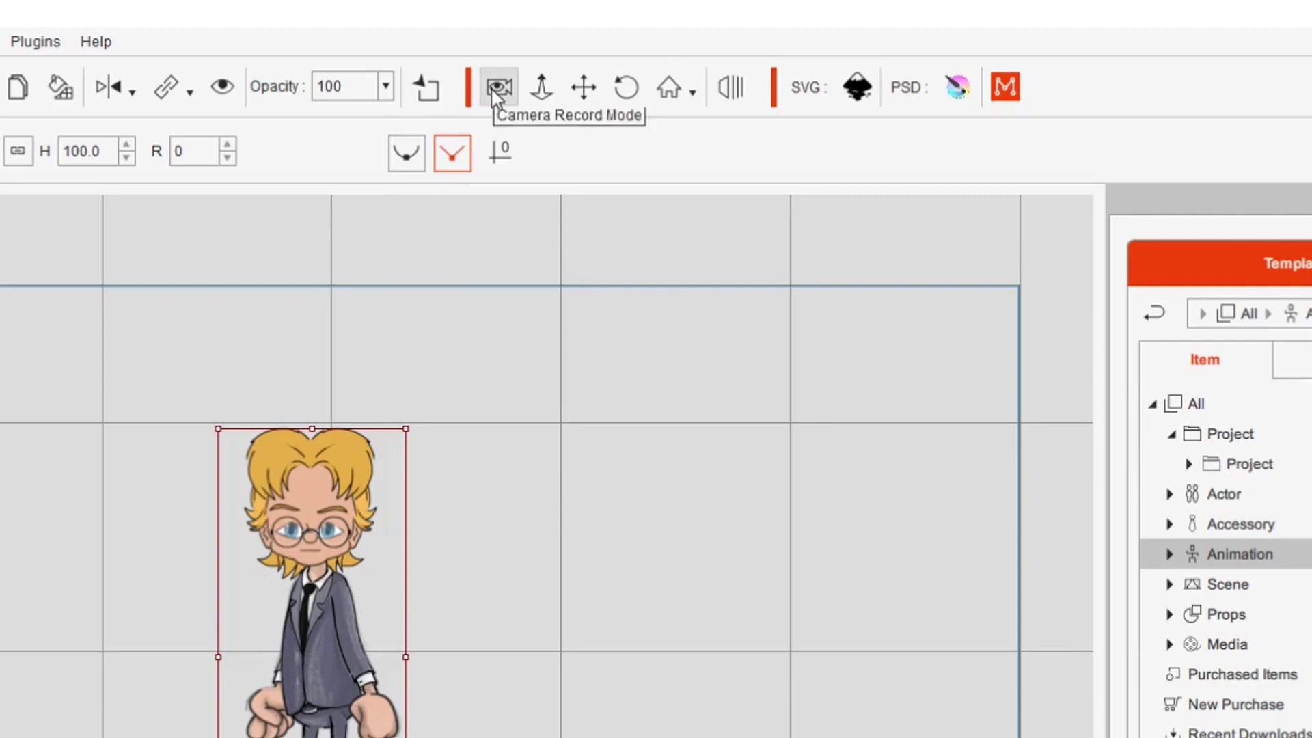
Enable Camera Record Mode and zoom the camera to a head-and-shoulders close-up at Z 511.2.
left_click(495, 93)
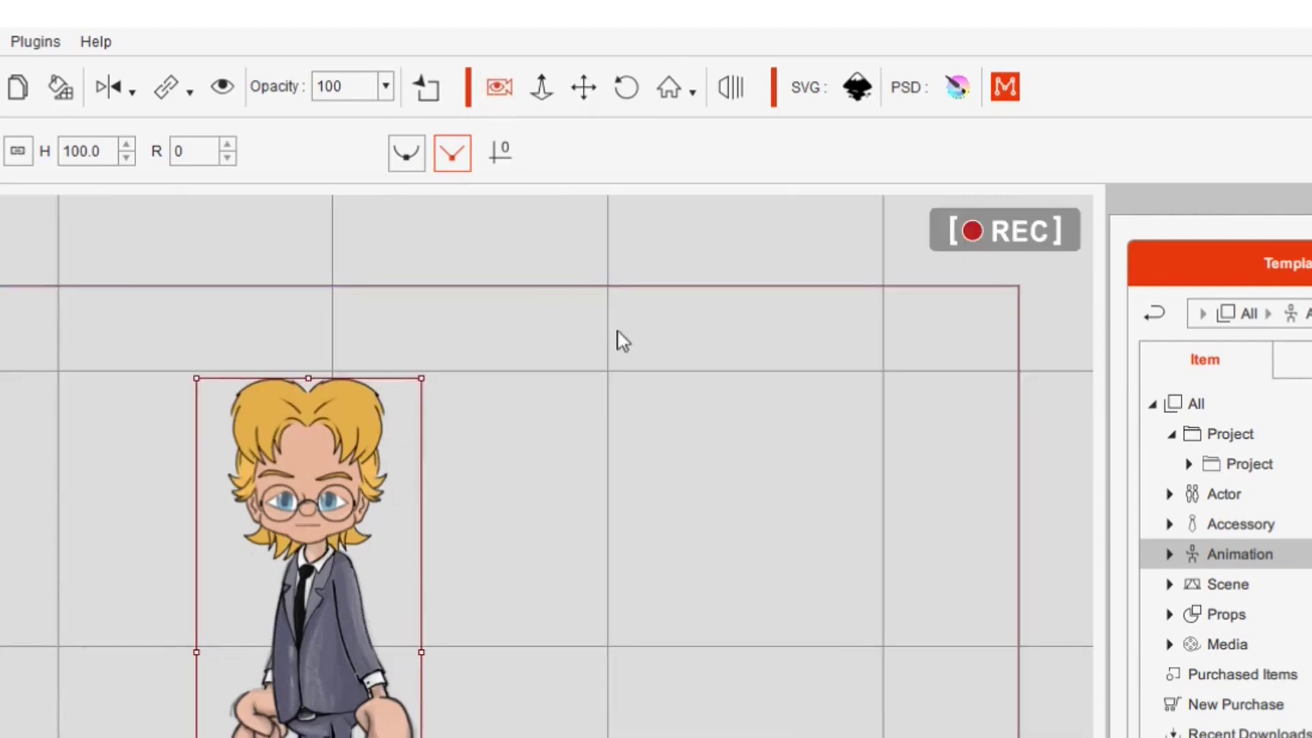
left_click(541, 87)
mouse_move(633, 704)
left_mouse_down()
mouse_move(586, 737)
mouse_move(615, 690)
left_mouse_up()
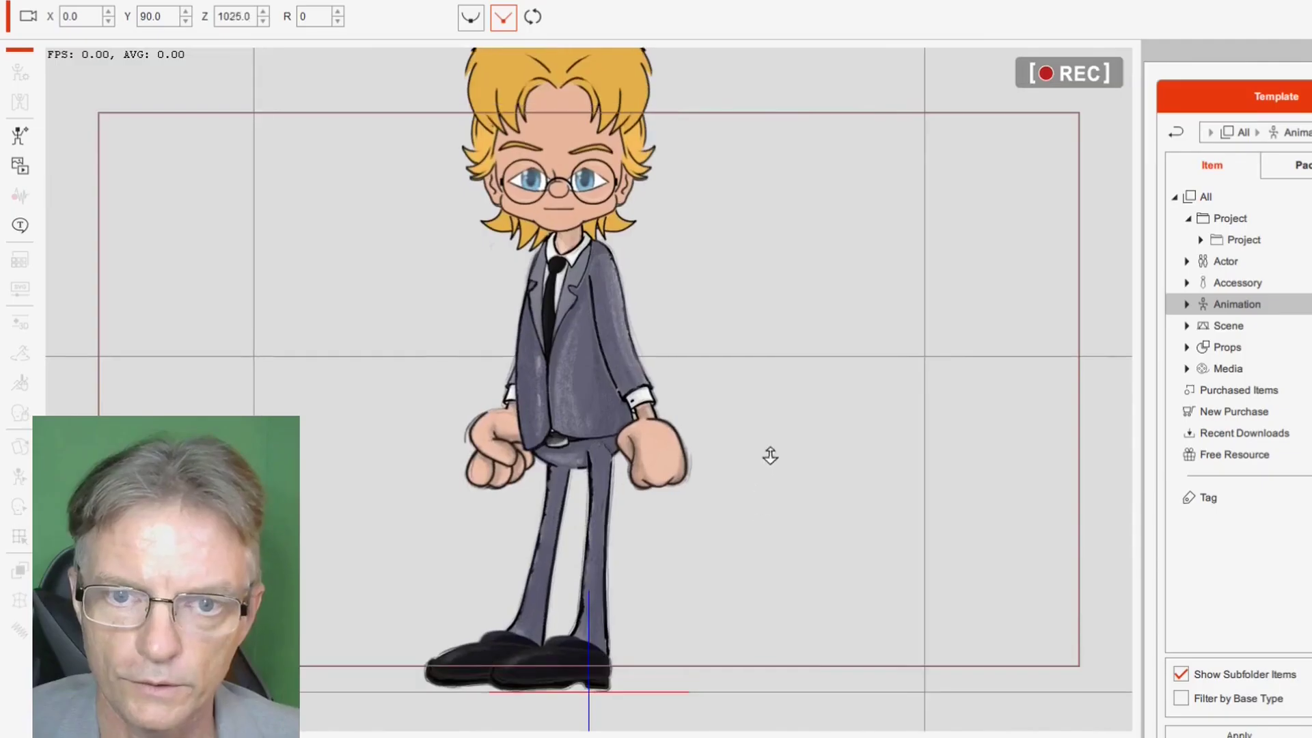
left_click_drag(790, 401, 788, 213)
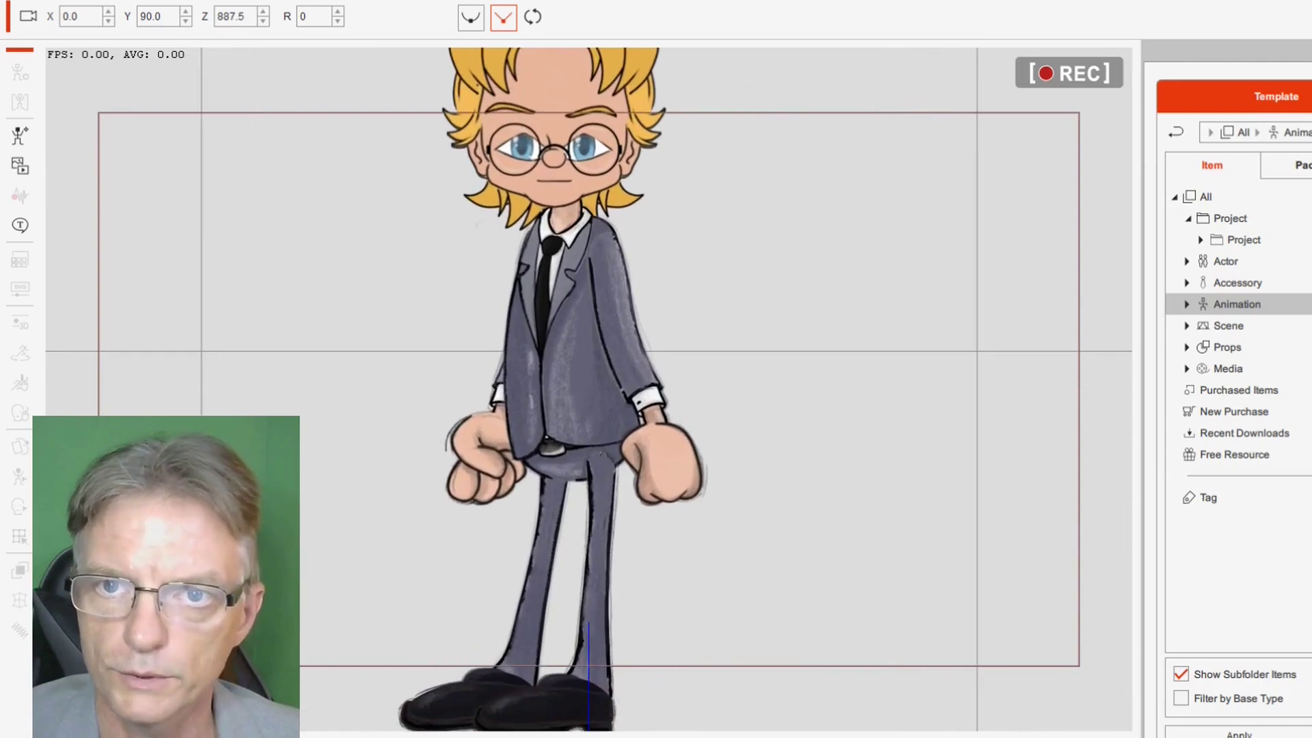
left_click_drag(745, 159, 776, 472)
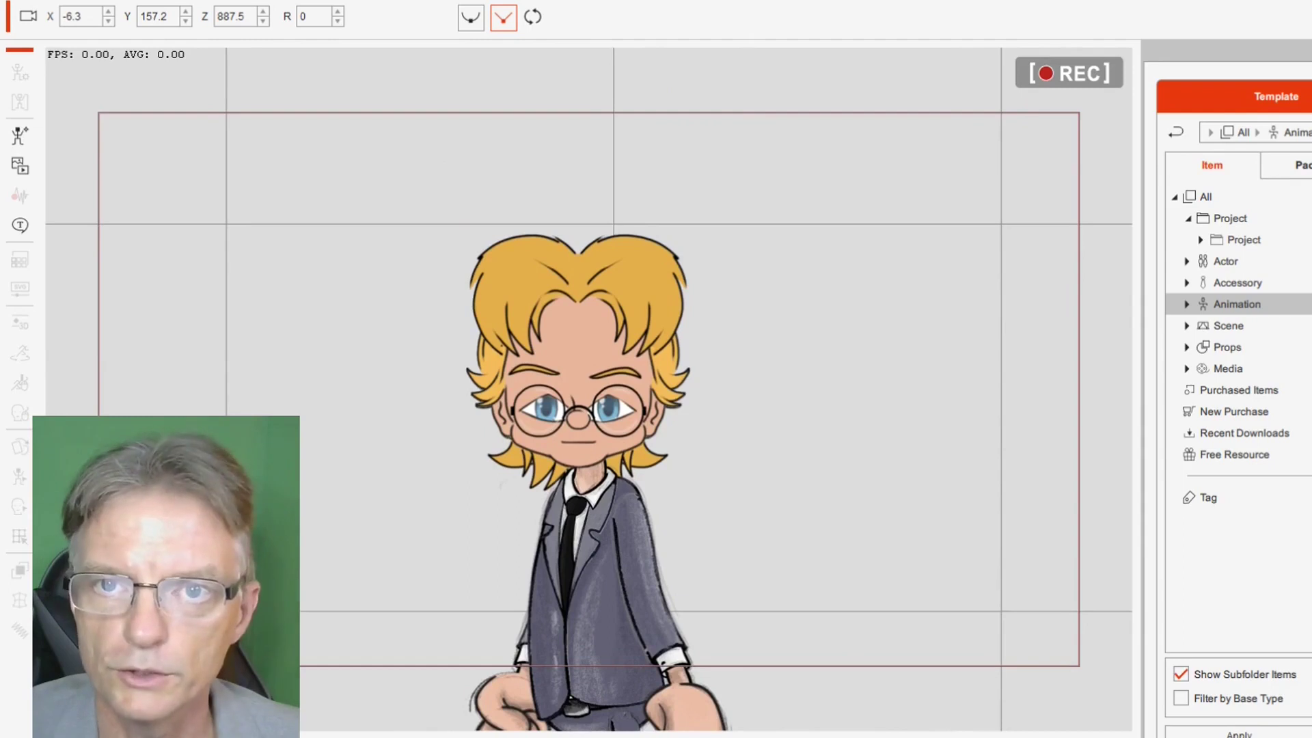
scroll(659, 527, "up", 3)
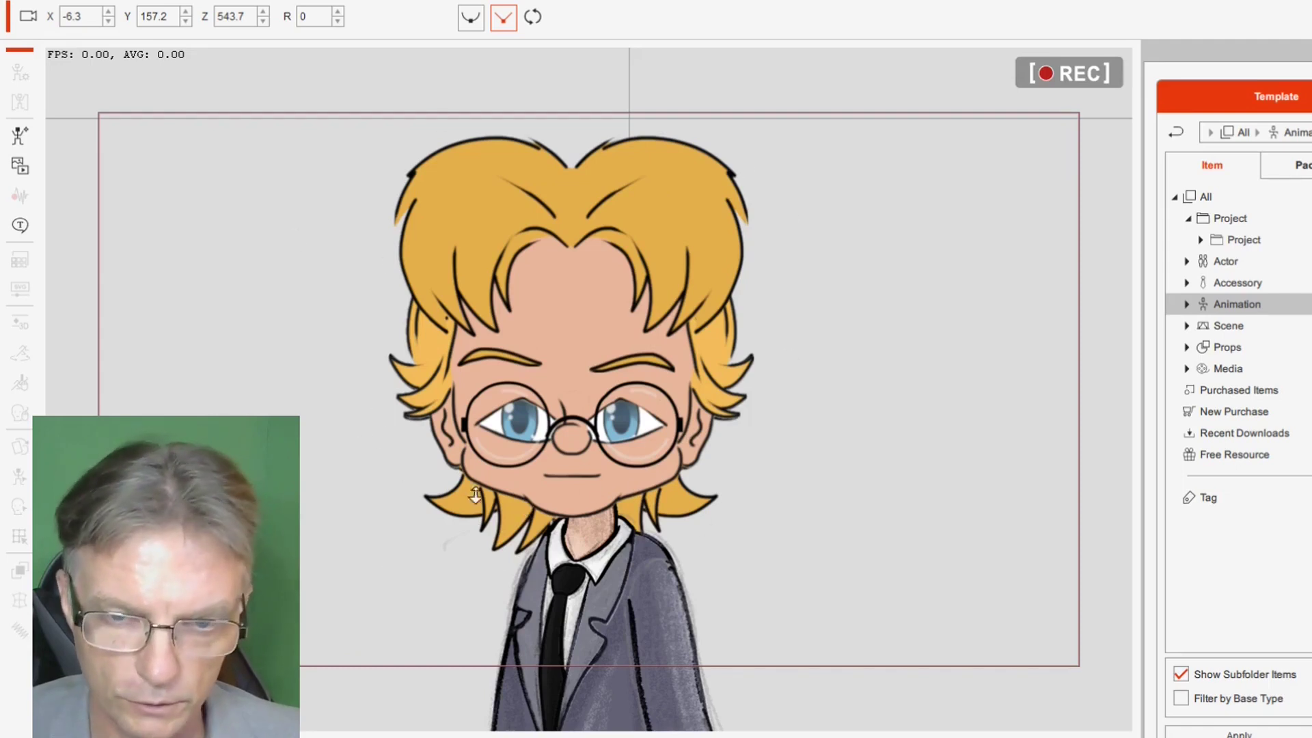
left_click_drag(753, 429, 766, 407)
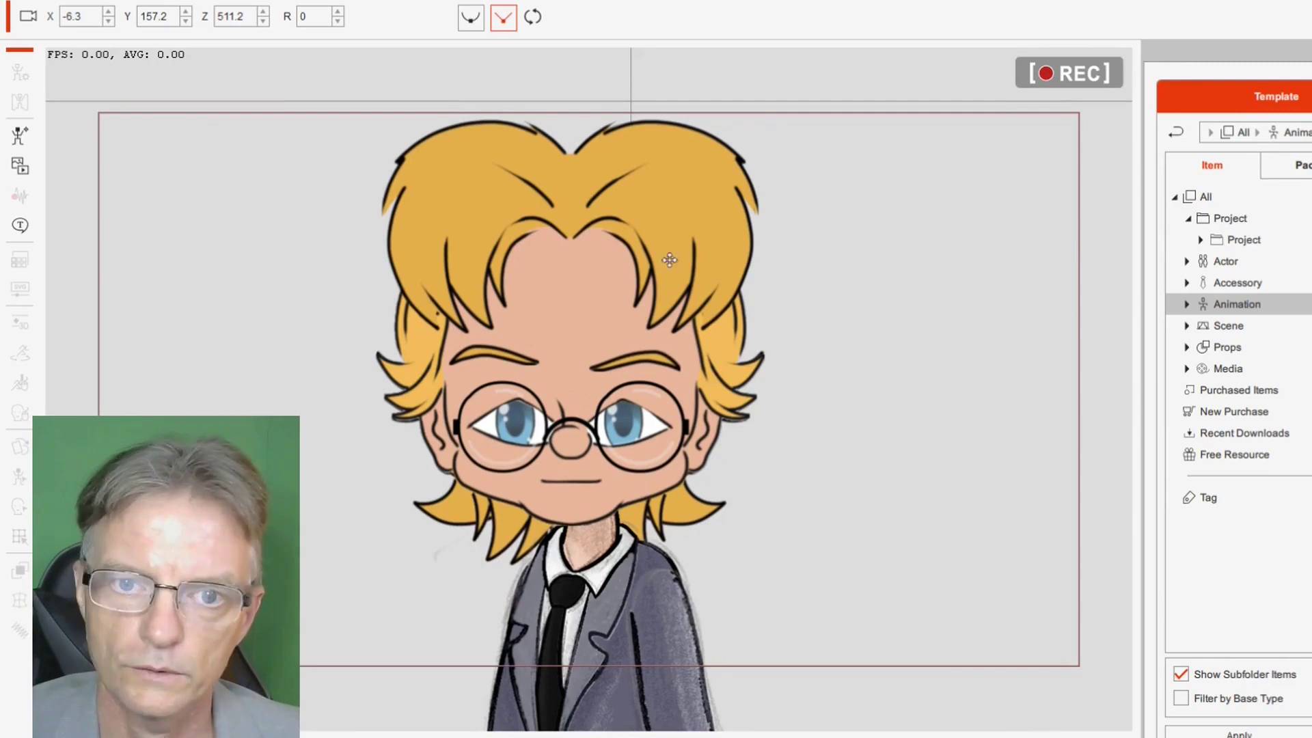
left_click_drag(581, 340, 586, 362)
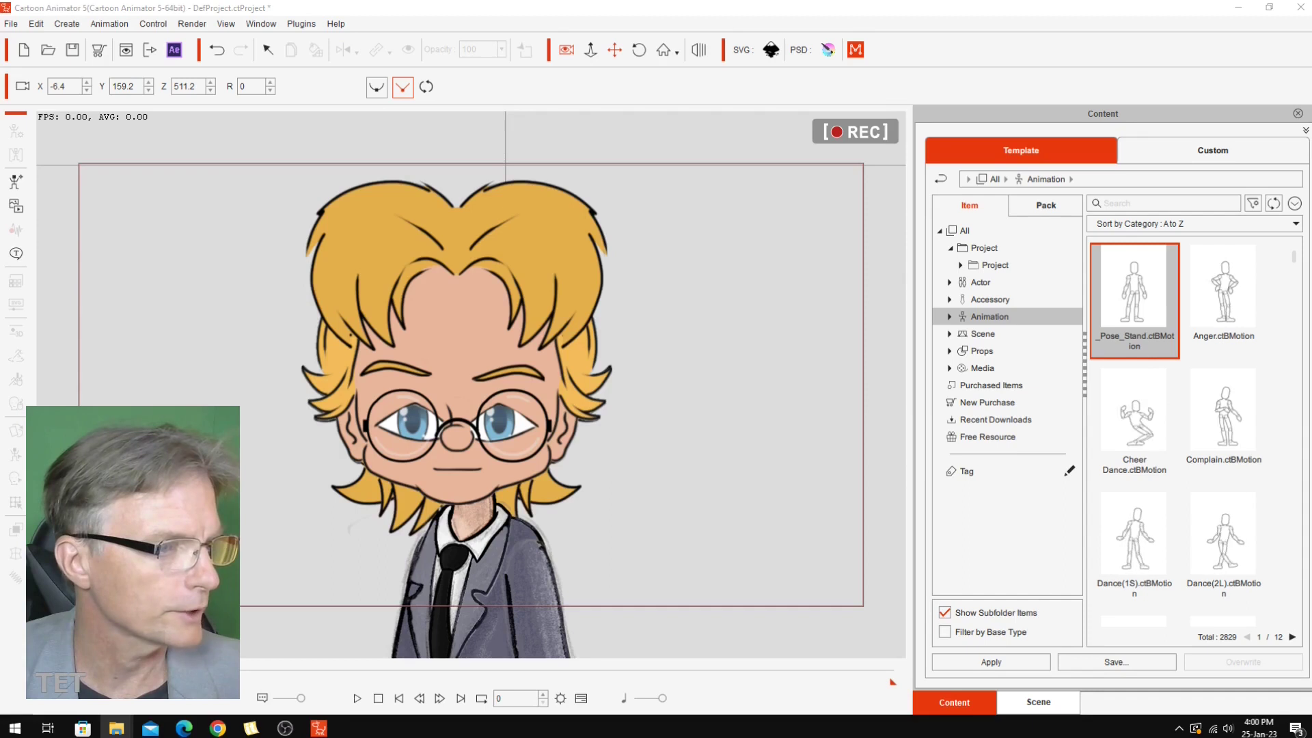
Drop the cartoon collage image file onto the stage and create it as a prop.
left_click_drag(1311, 410, 735, 436)
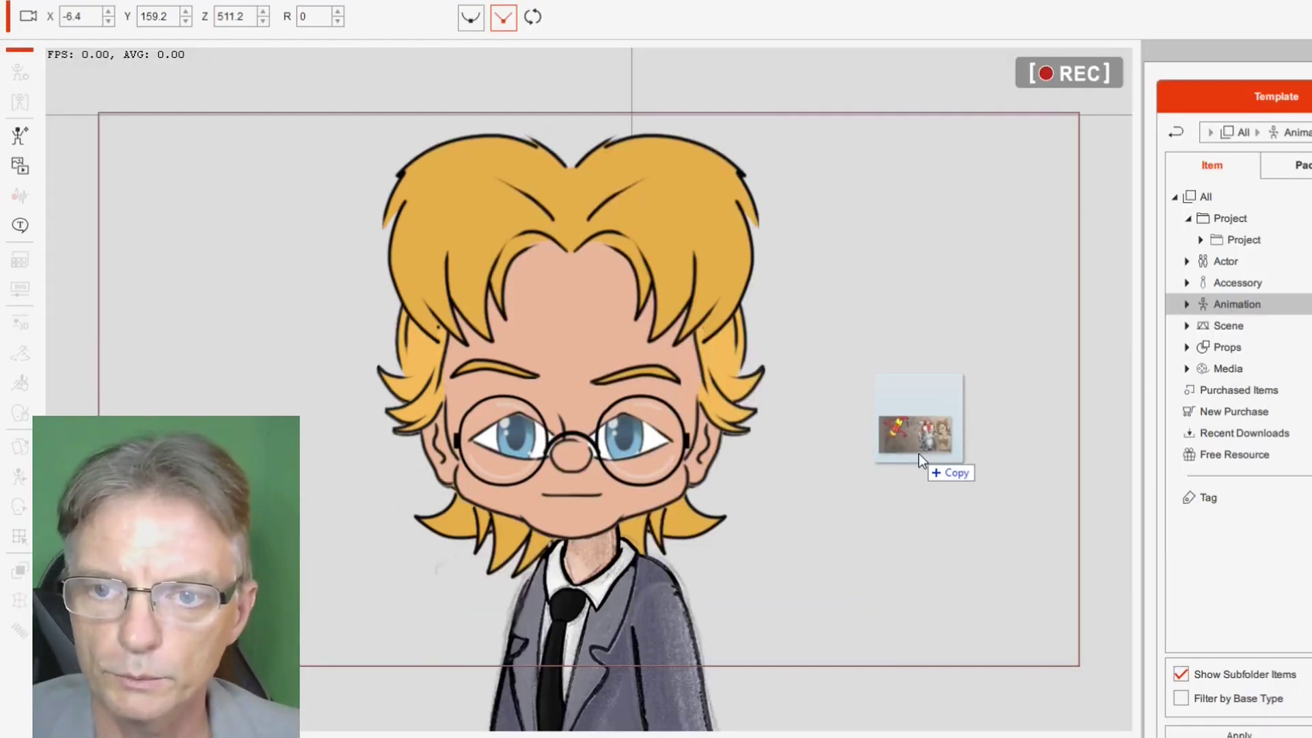
left_click_drag(918, 453, 918, 453)
left_click(799, 275)
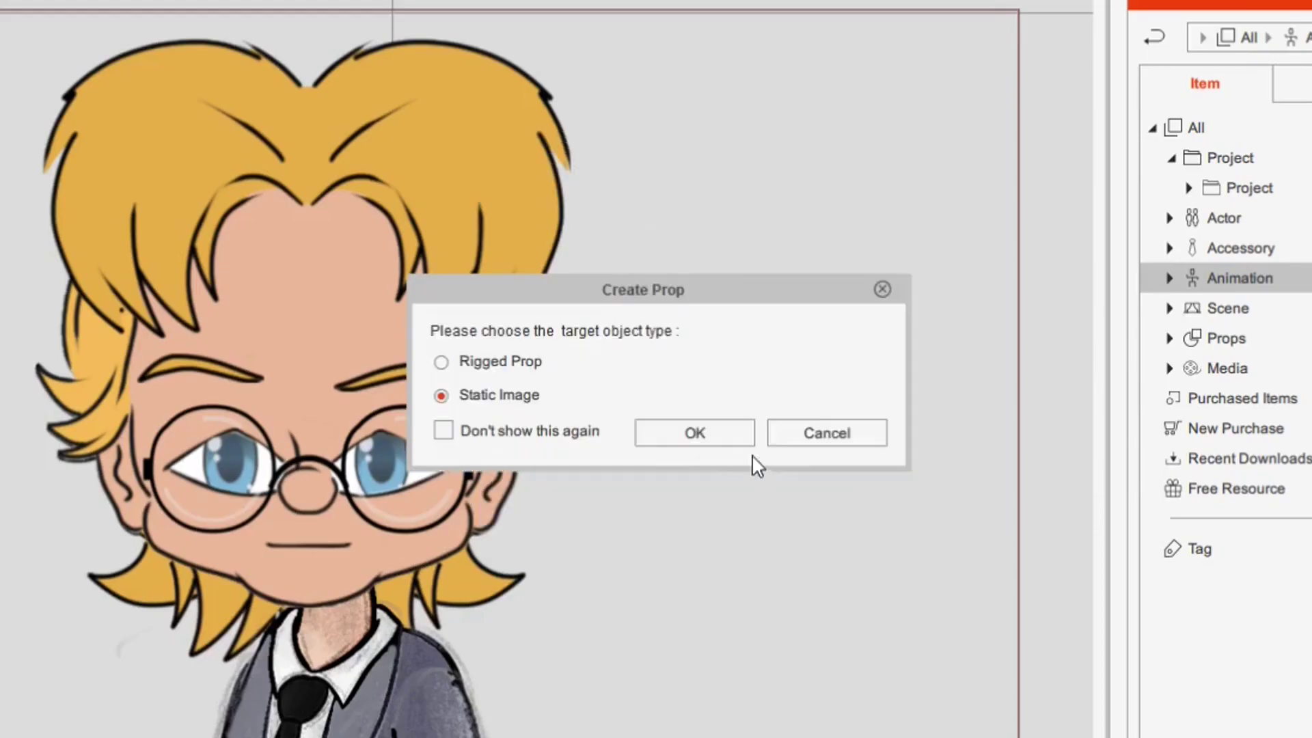
left_click(735, 444)
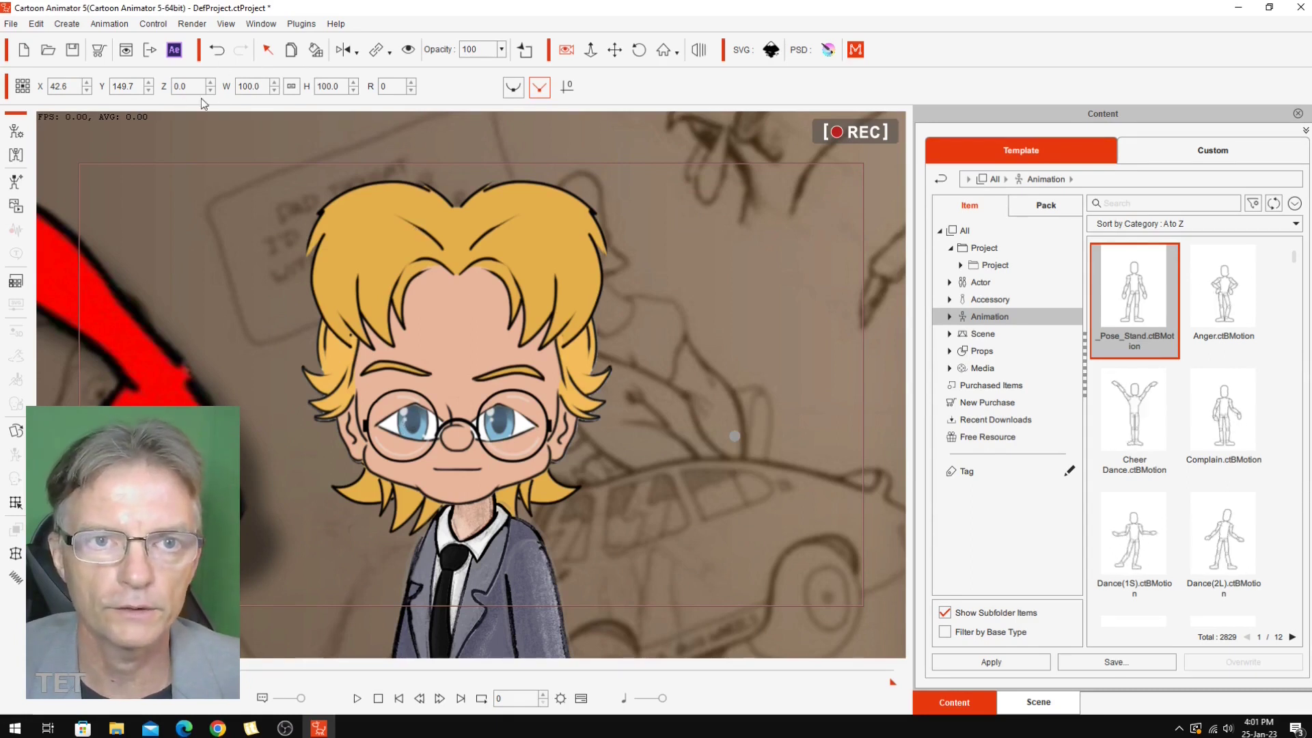
Scale the image proportionally to 25% and place it at X -7.2, Y 158.6, Z -78.0.
left_click(291, 86)
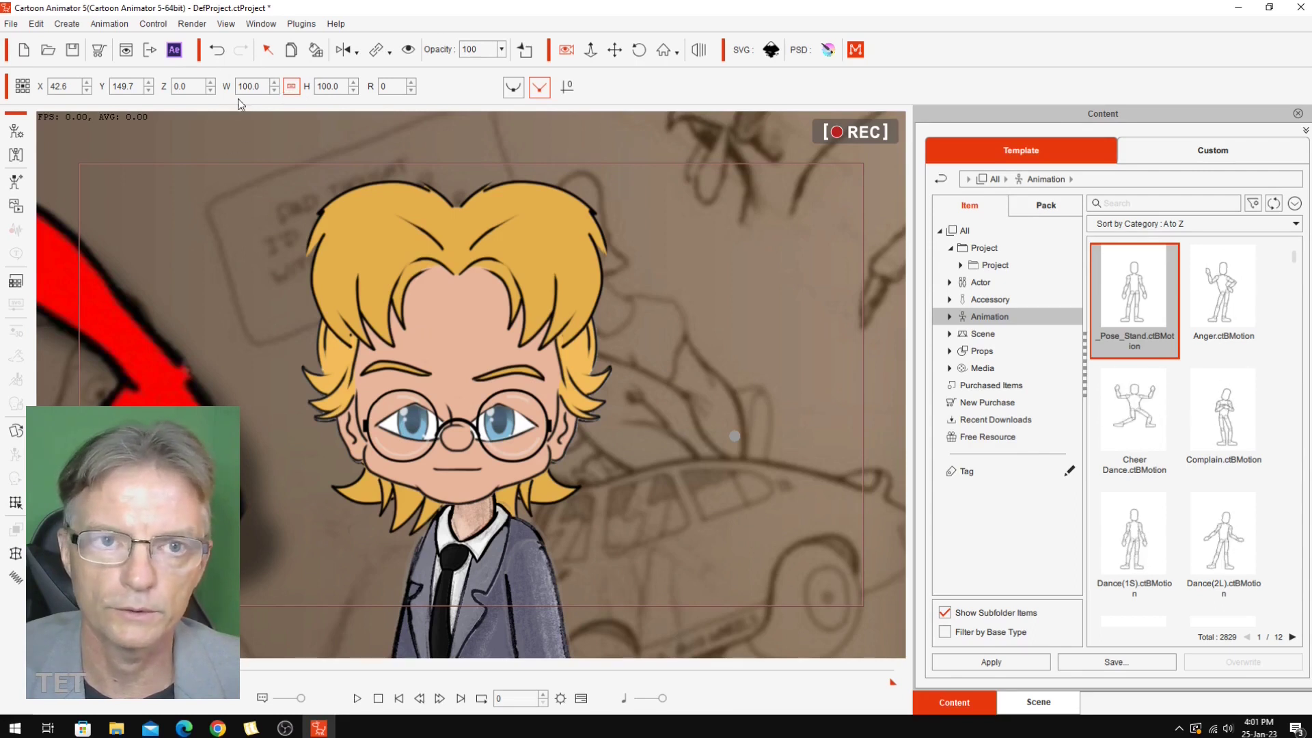
left_click(274, 90)
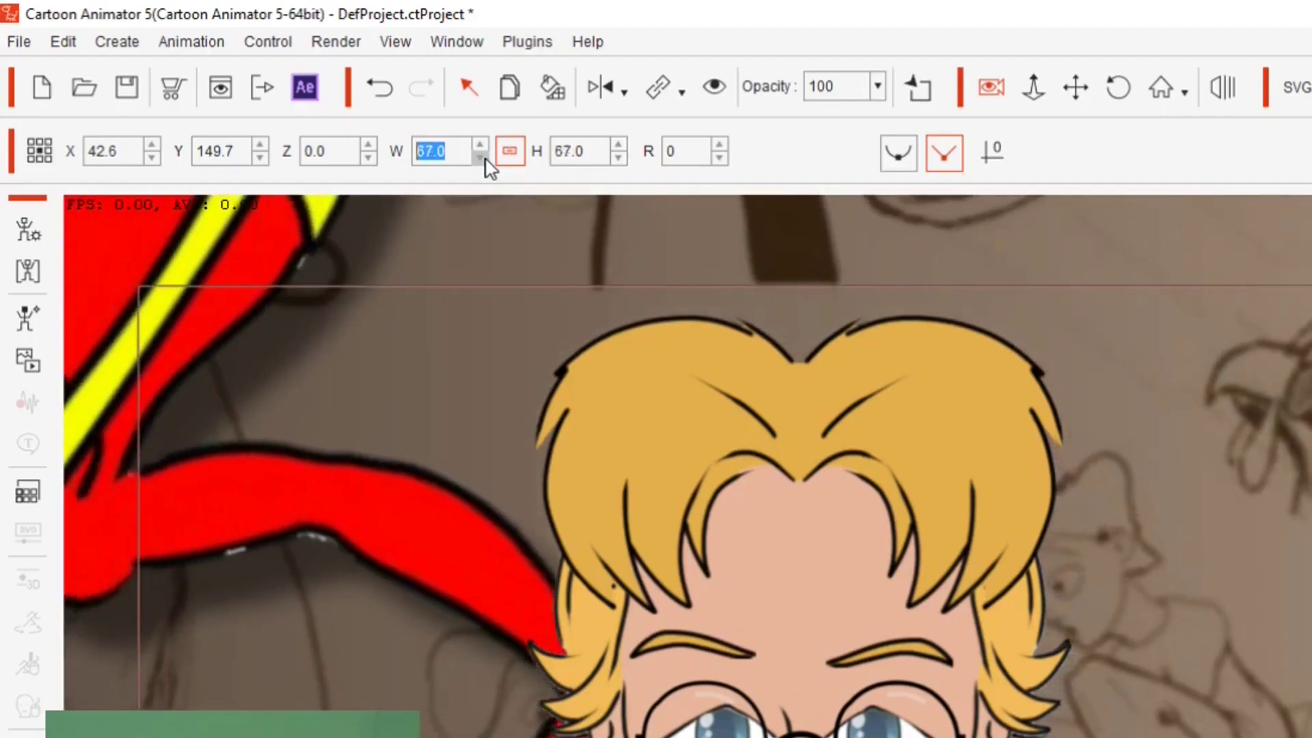
left_click_drag(485, 162, 485, 162)
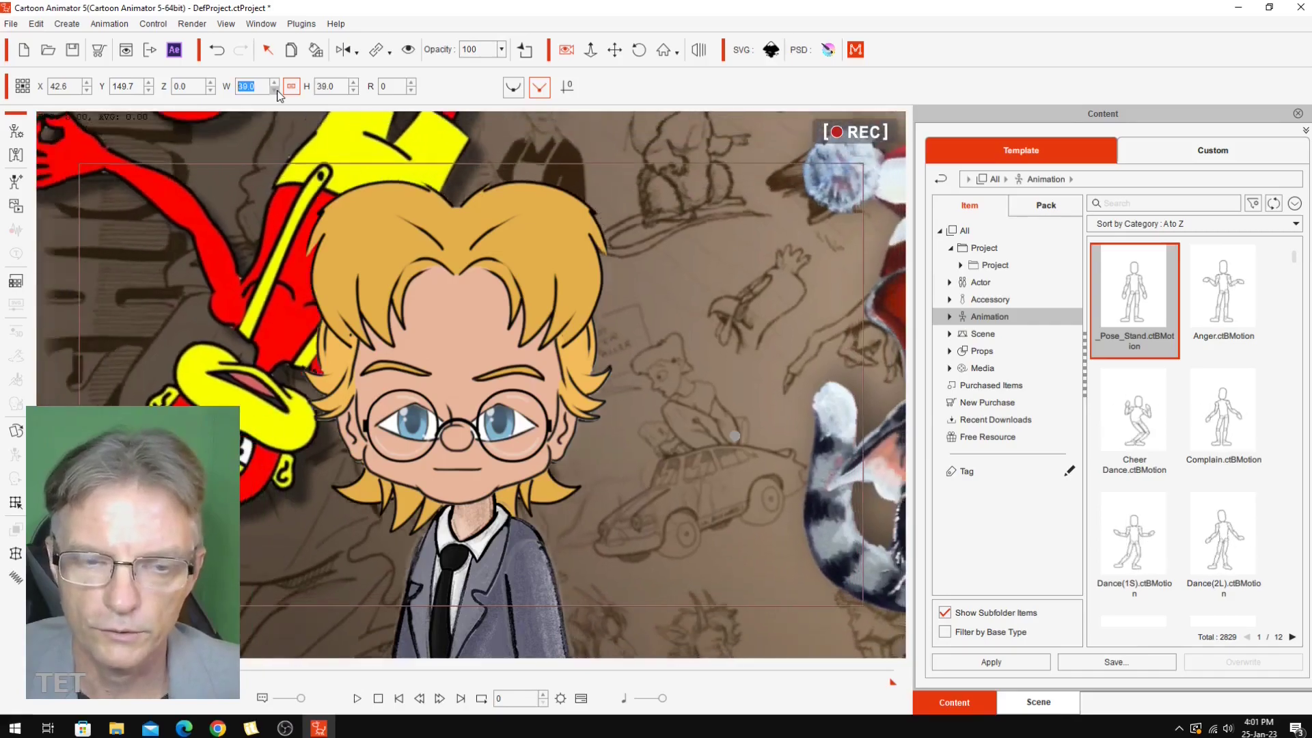
left_click_drag(277, 91, 278, 91)
left_click_drag(790, 199, 344, 148)
left_click_drag(277, 92, 277, 92)
left_click_drag(501, 626, 492, 616)
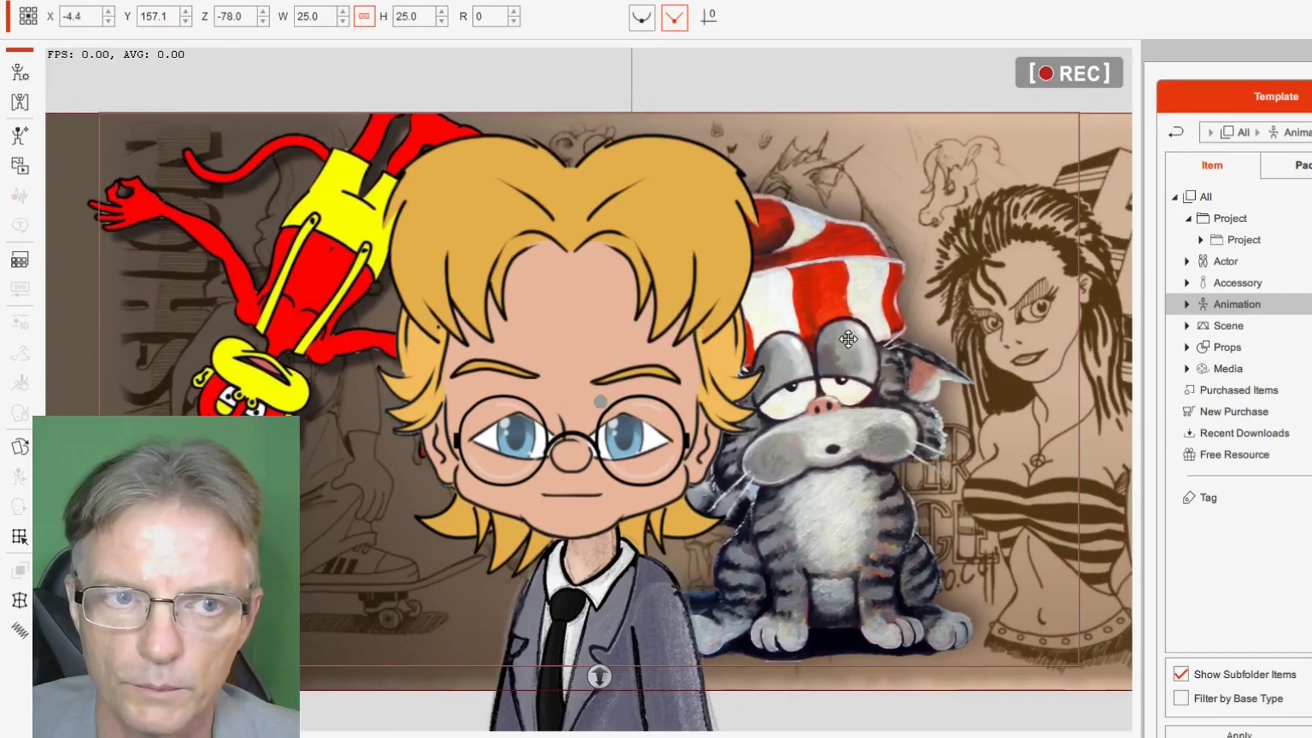
left_click_drag(698, 326, 686, 354)
left_click_drag(841, 339, 840, 331)
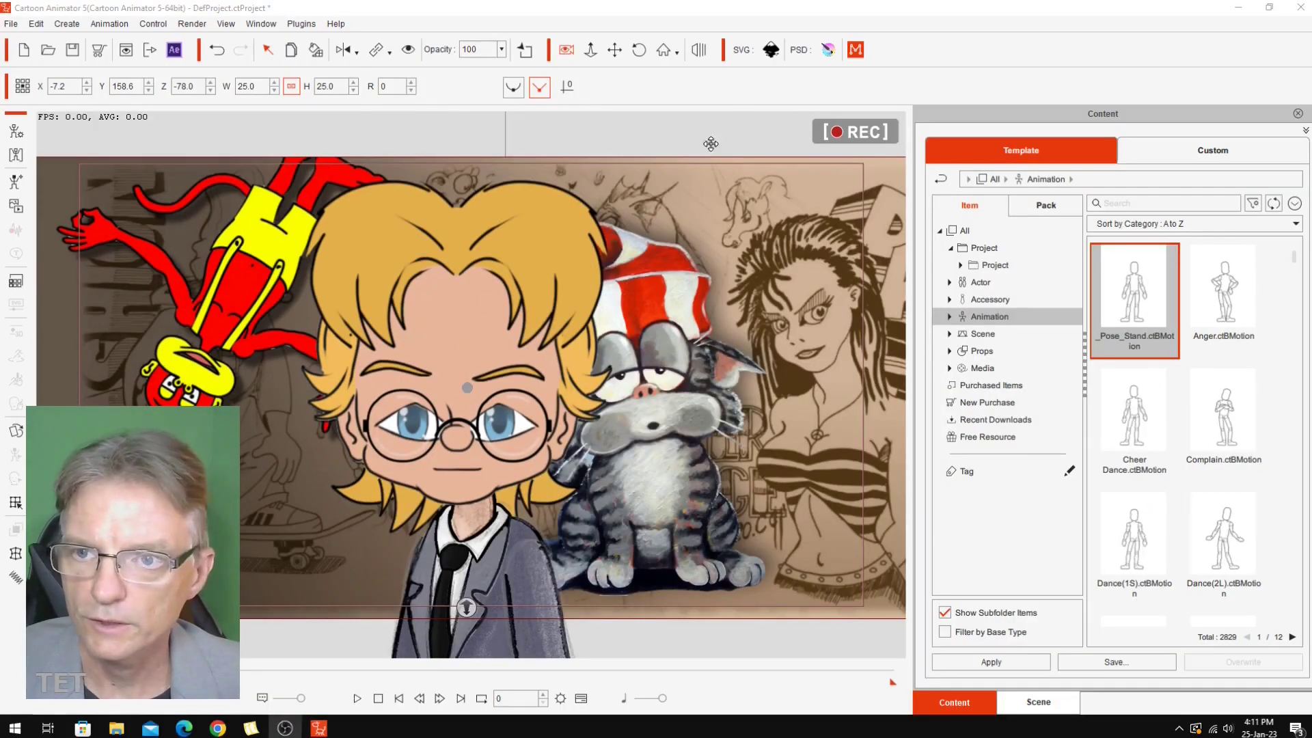
Close the Content and Scene panels, then launch Face3D Tracker and move its window aside.
left_click(1299, 114)
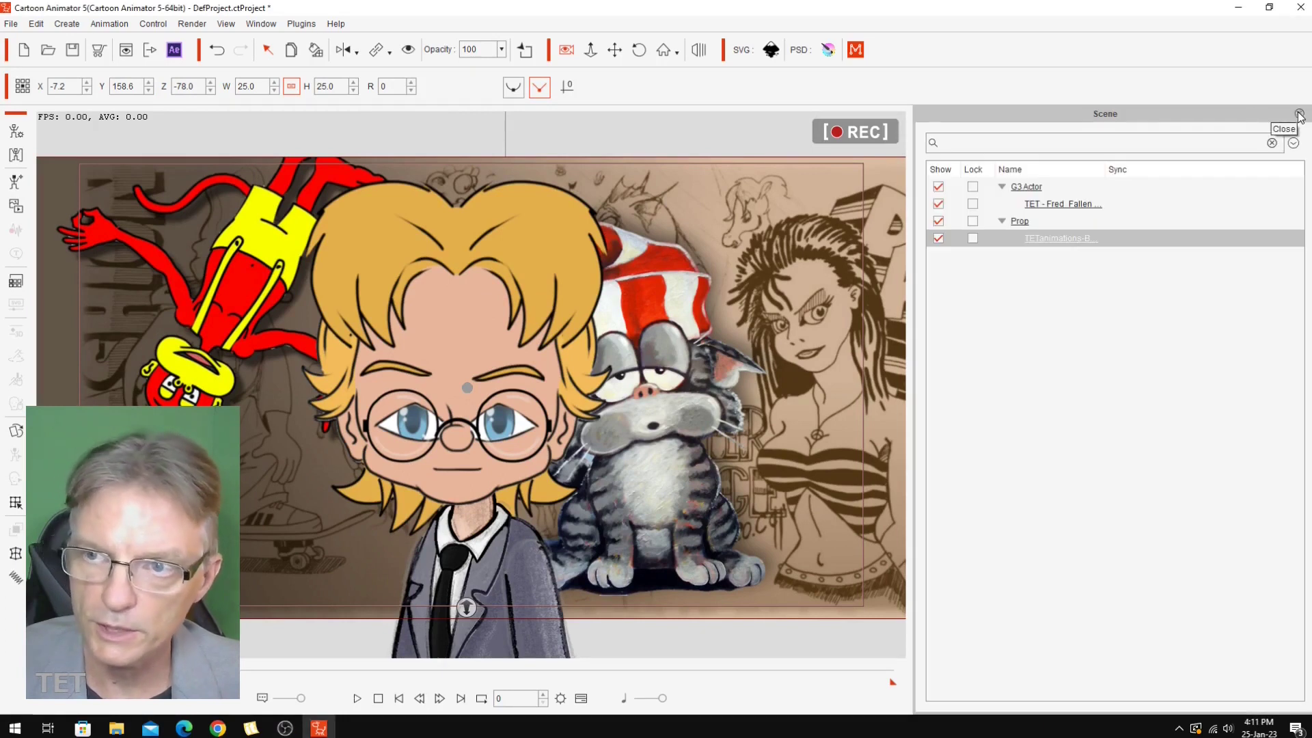
left_click(1298, 114)
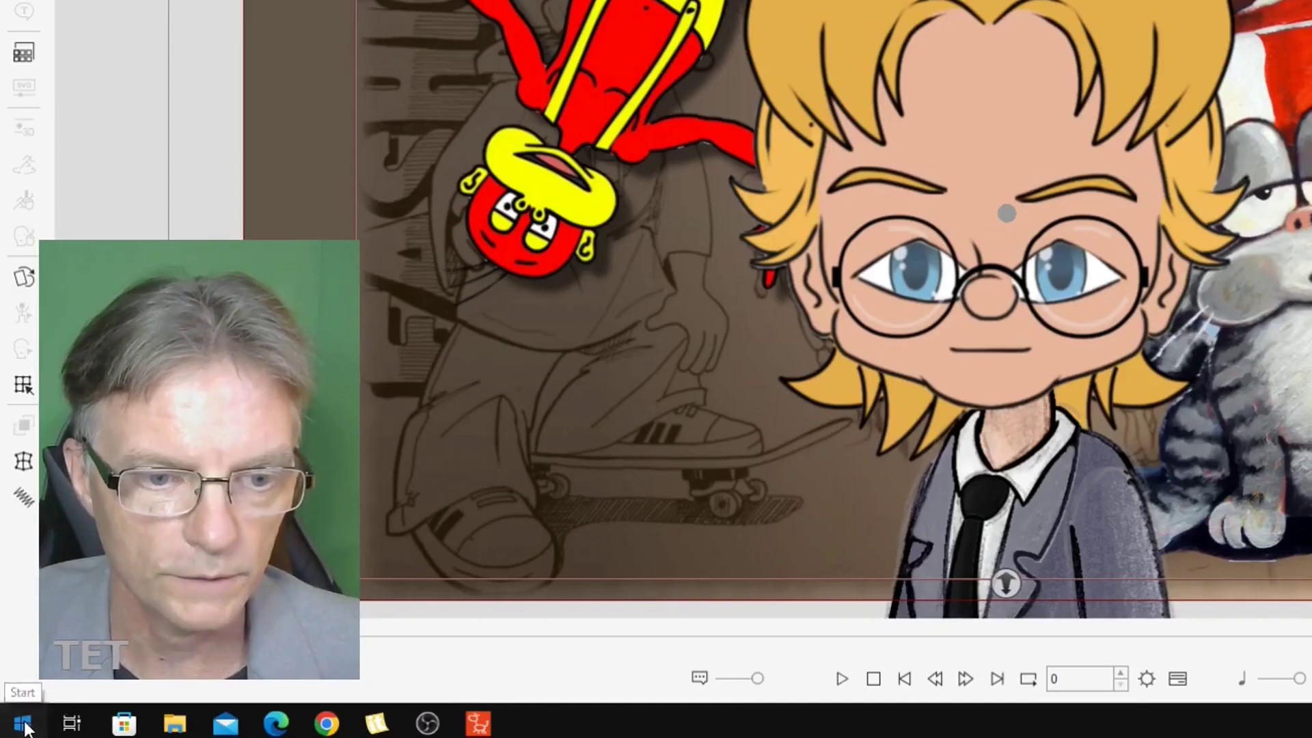
left_click(24, 726)
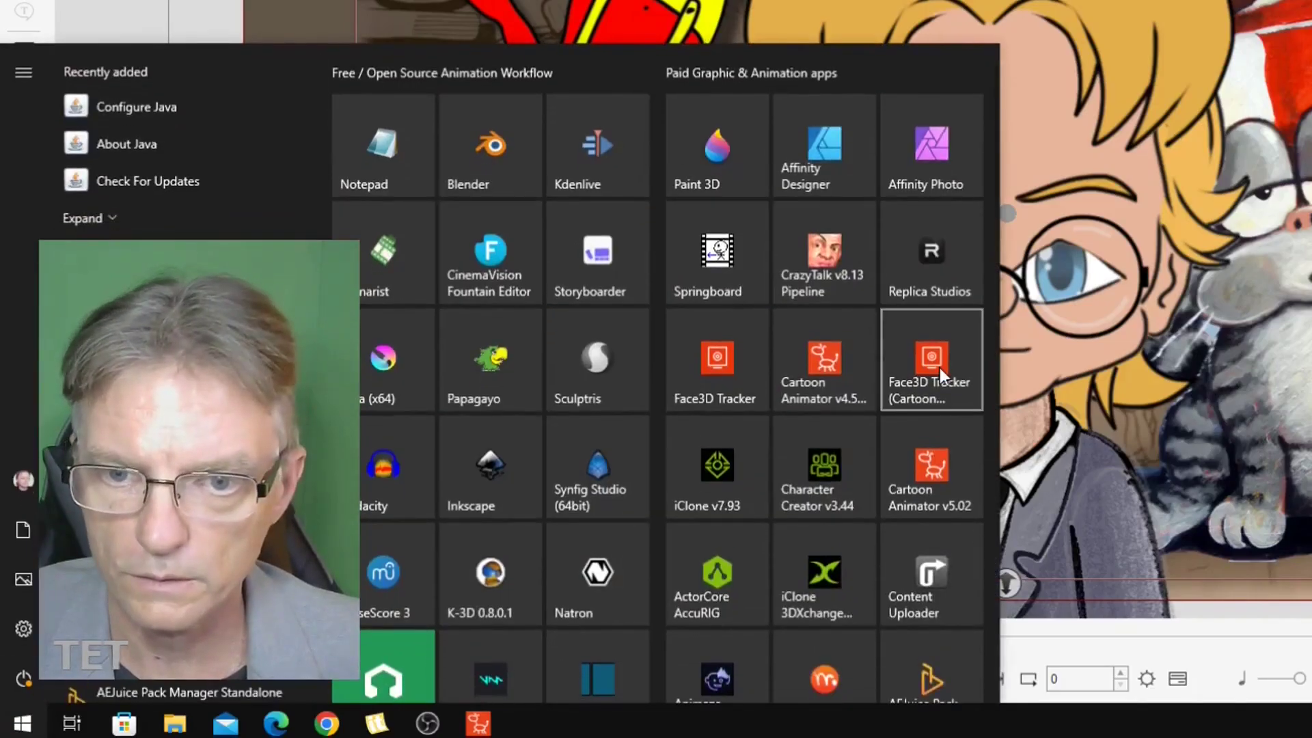
left_click(940, 367)
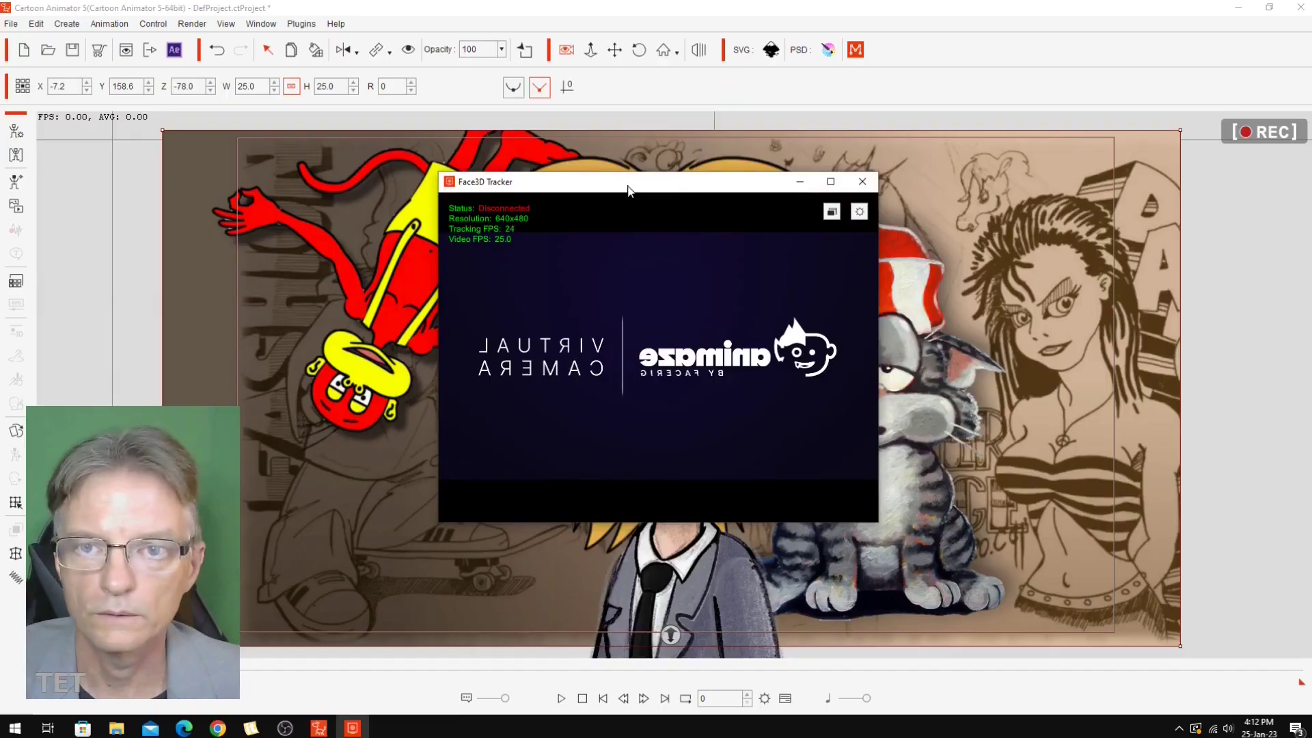
left_click_drag(629, 188, 989, 73)
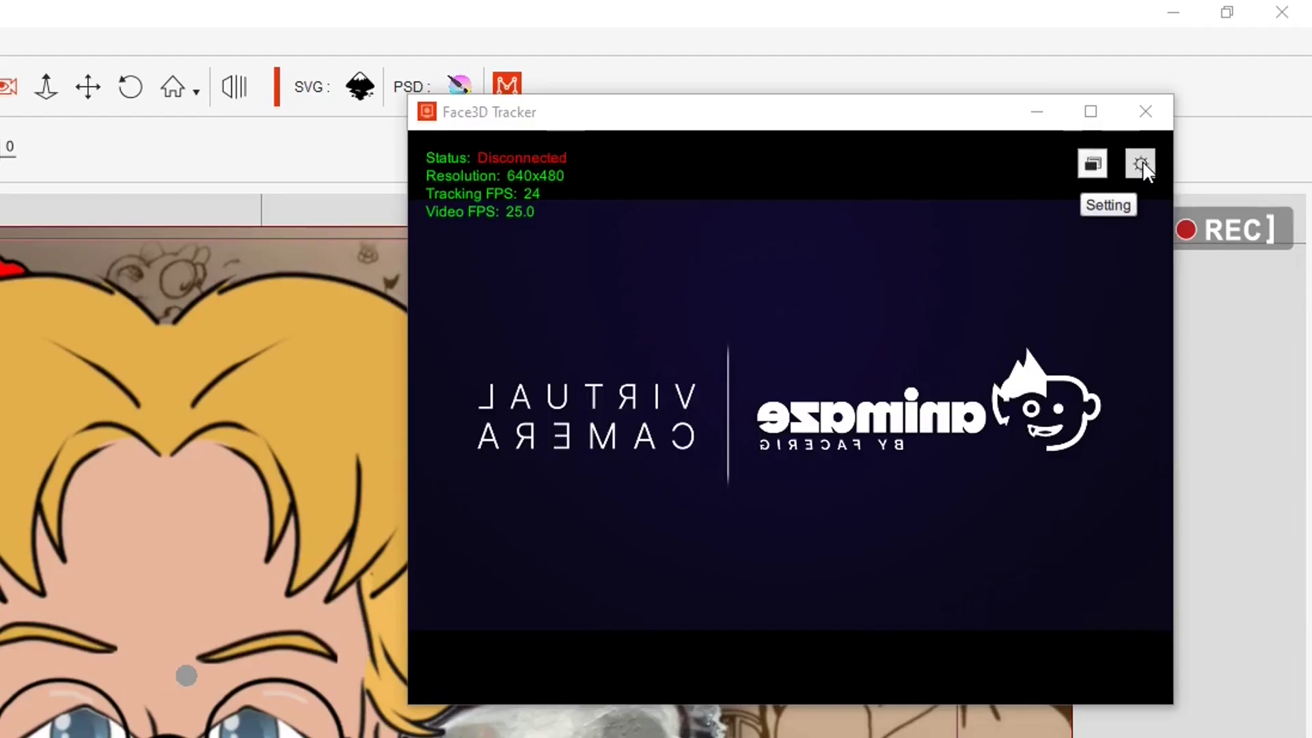
Set the tracker camera to Logitech HD Webcam C270, then shrink the window and move it left.
left_click(1143, 164)
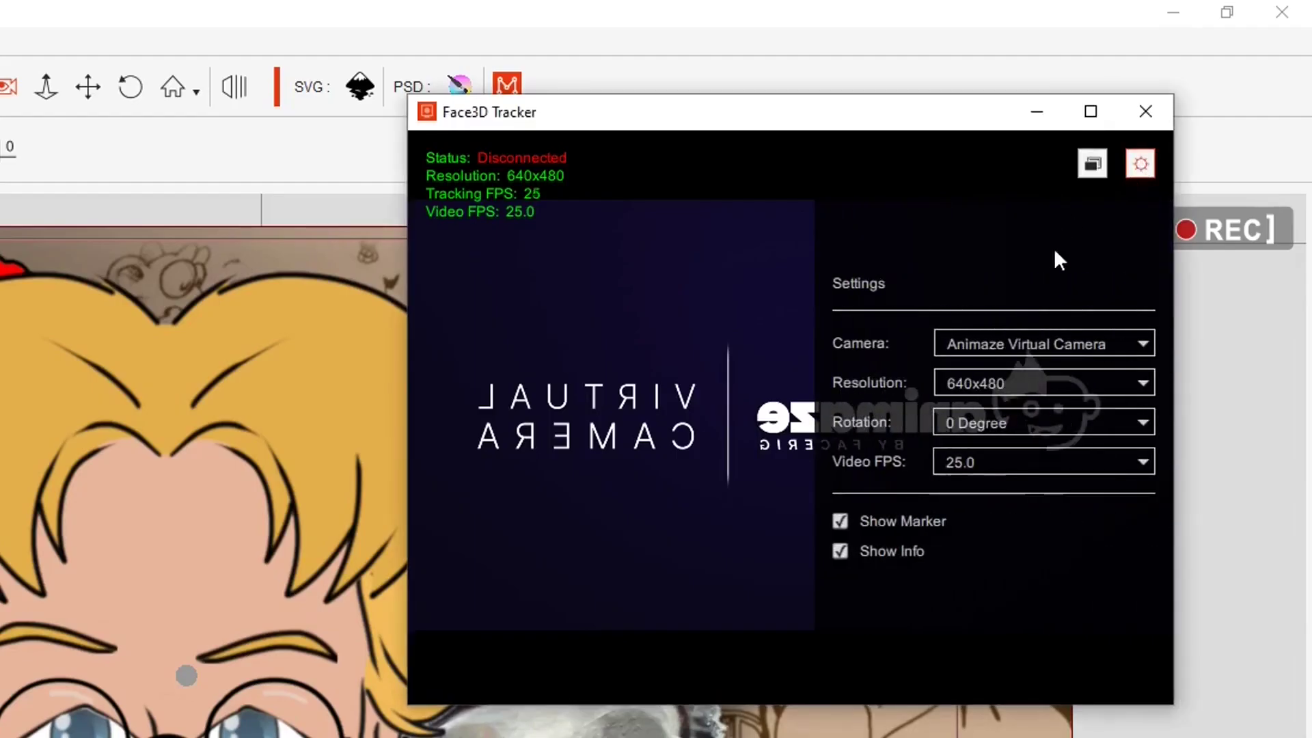
left_click(1032, 344)
left_click(1004, 423)
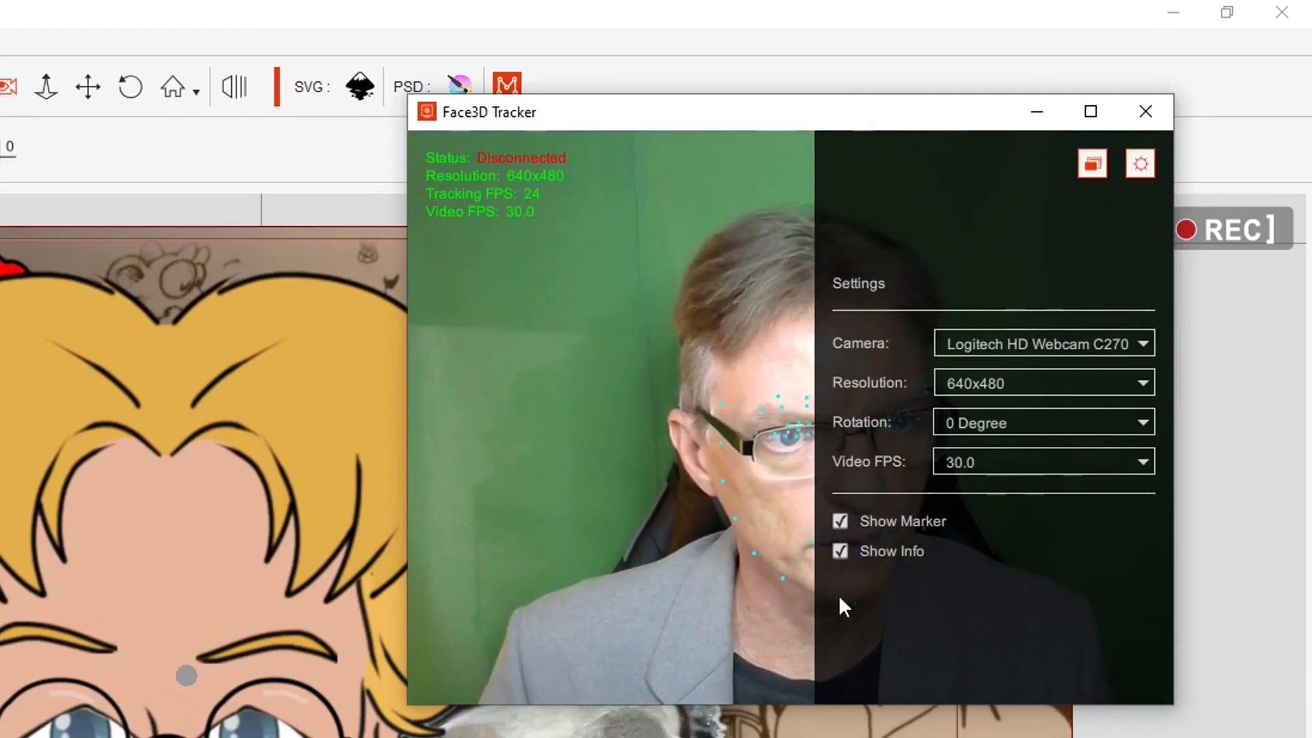
left_click(1146, 164)
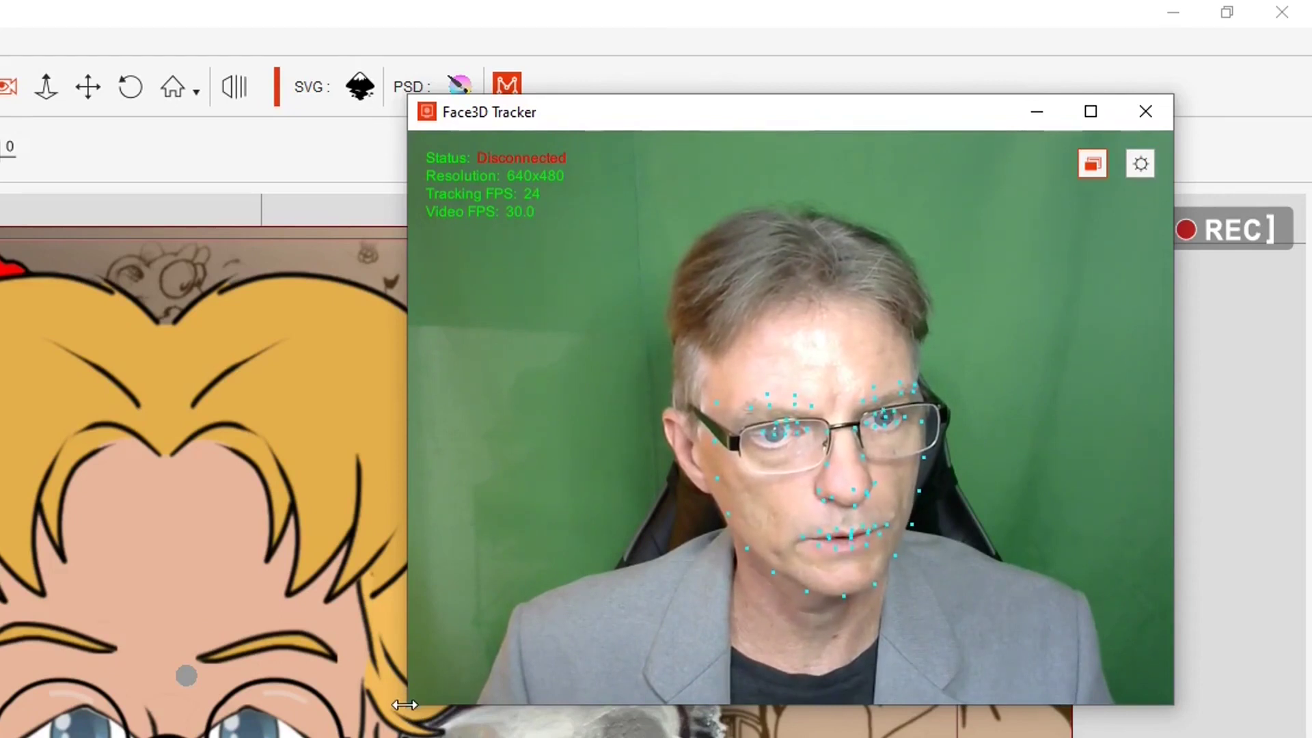
left_click_drag(404, 707, 592, 562)
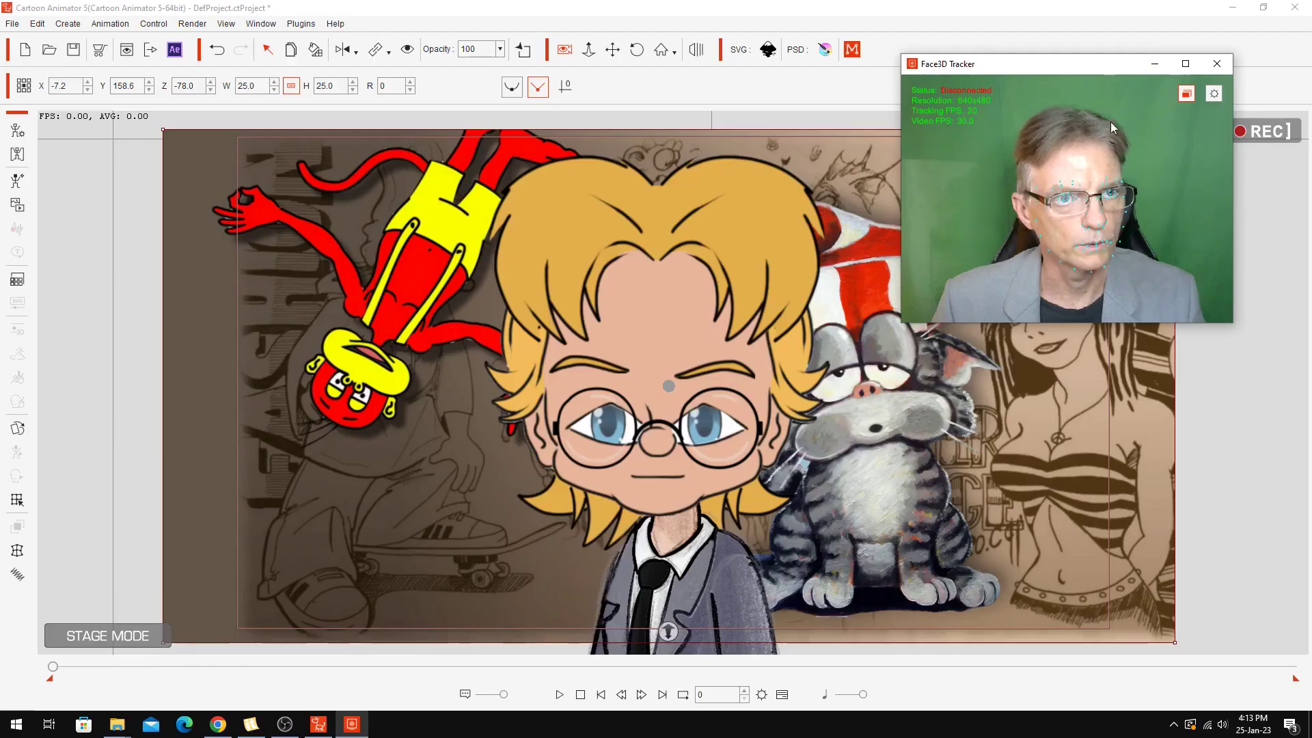
left_click_drag(1120, 65, 237, 61)
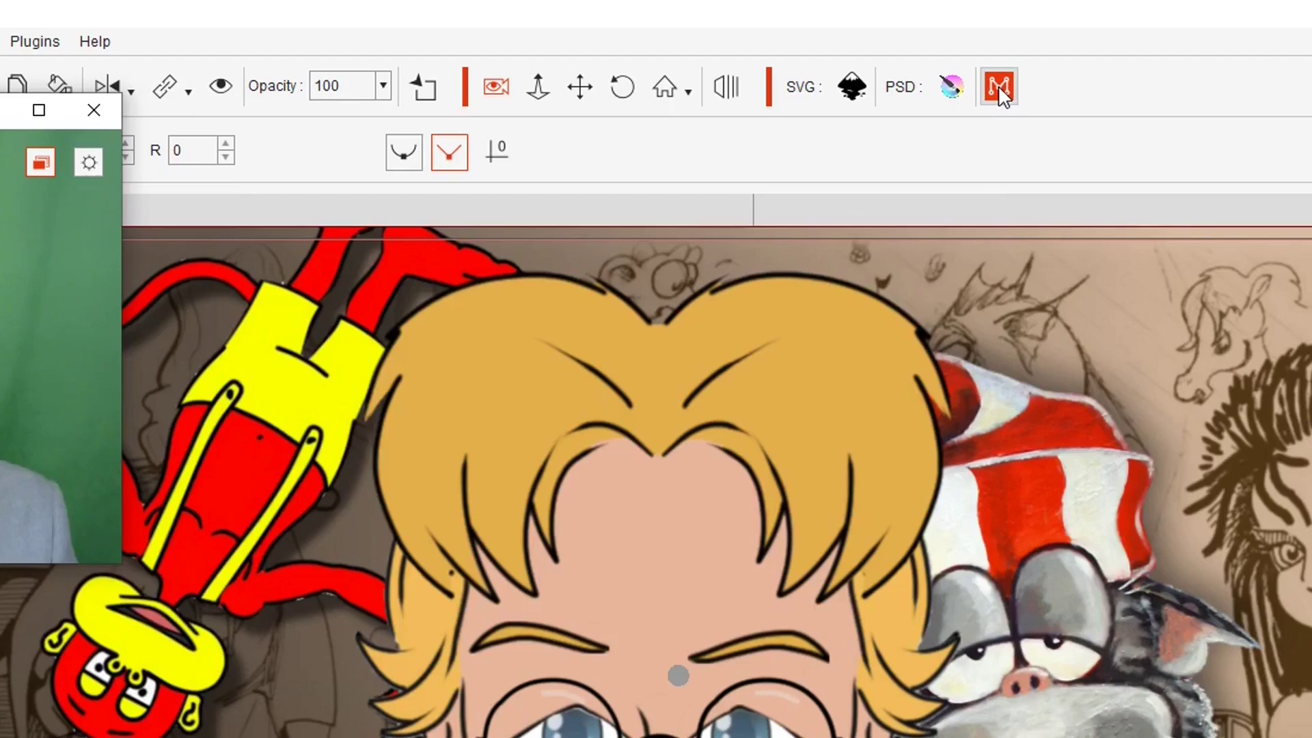
In Motion LIVE, add the character and connect the Face3D and Face3D for Body gears.
left_click(999, 87)
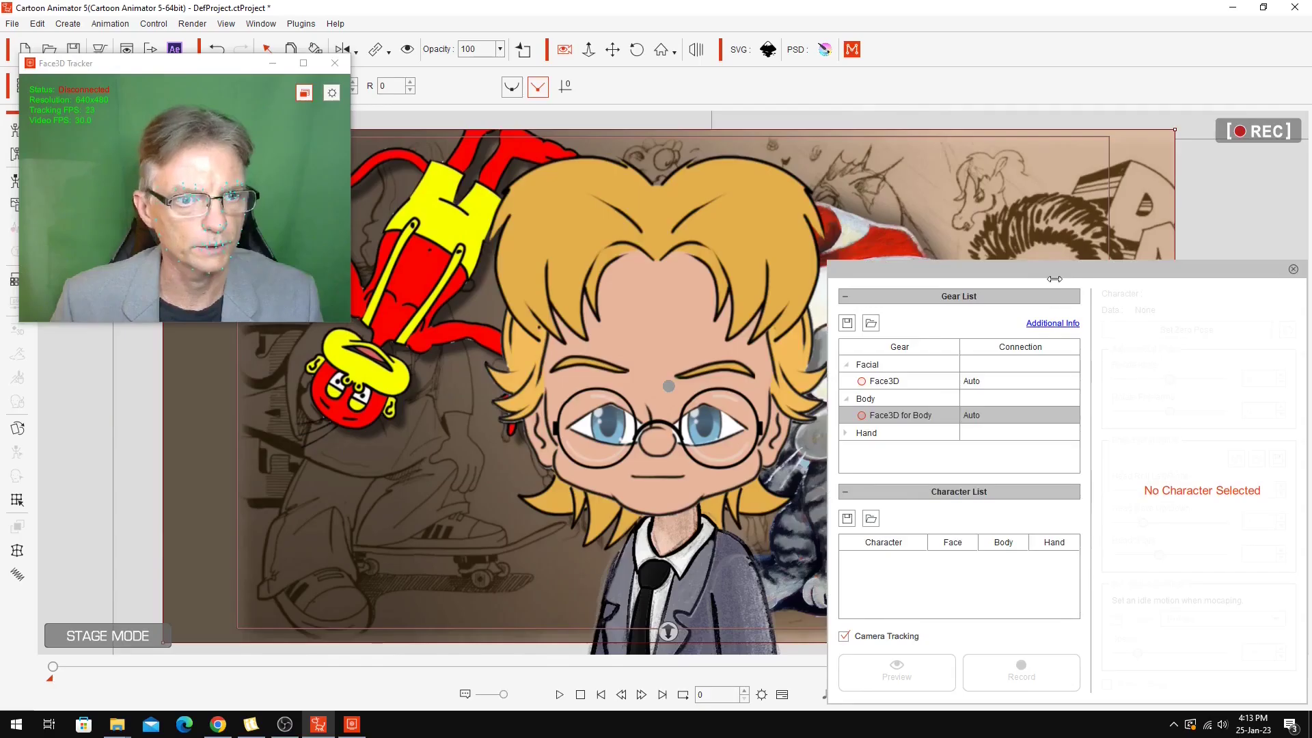
left_click_drag(1055, 272, 1040, 44)
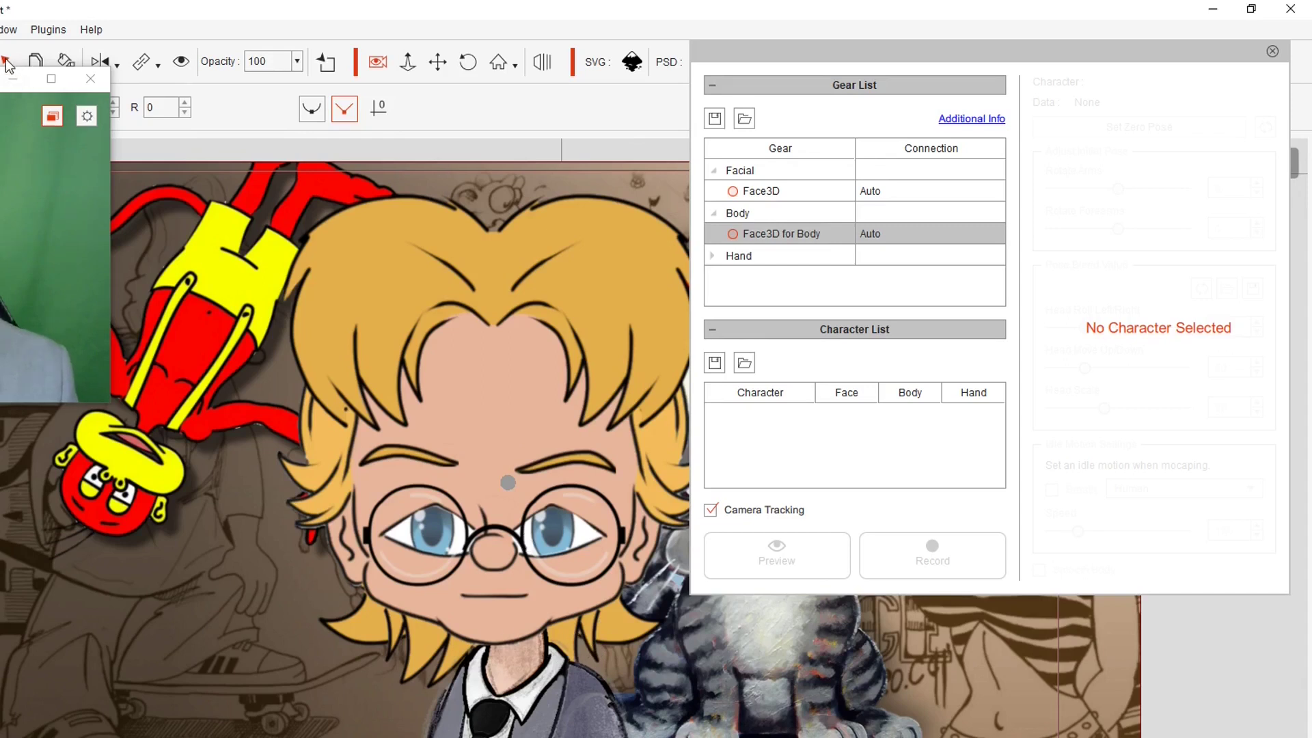
left_click(453, 447)
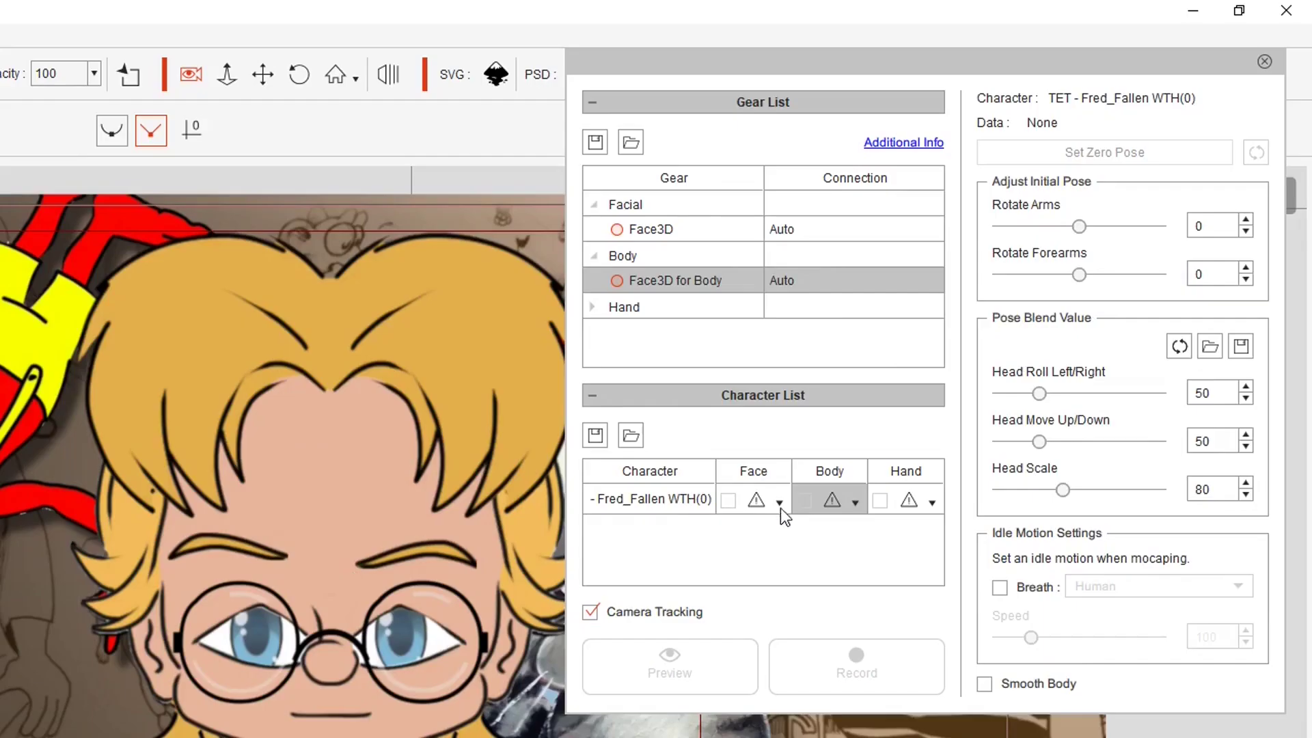
left_click(779, 504)
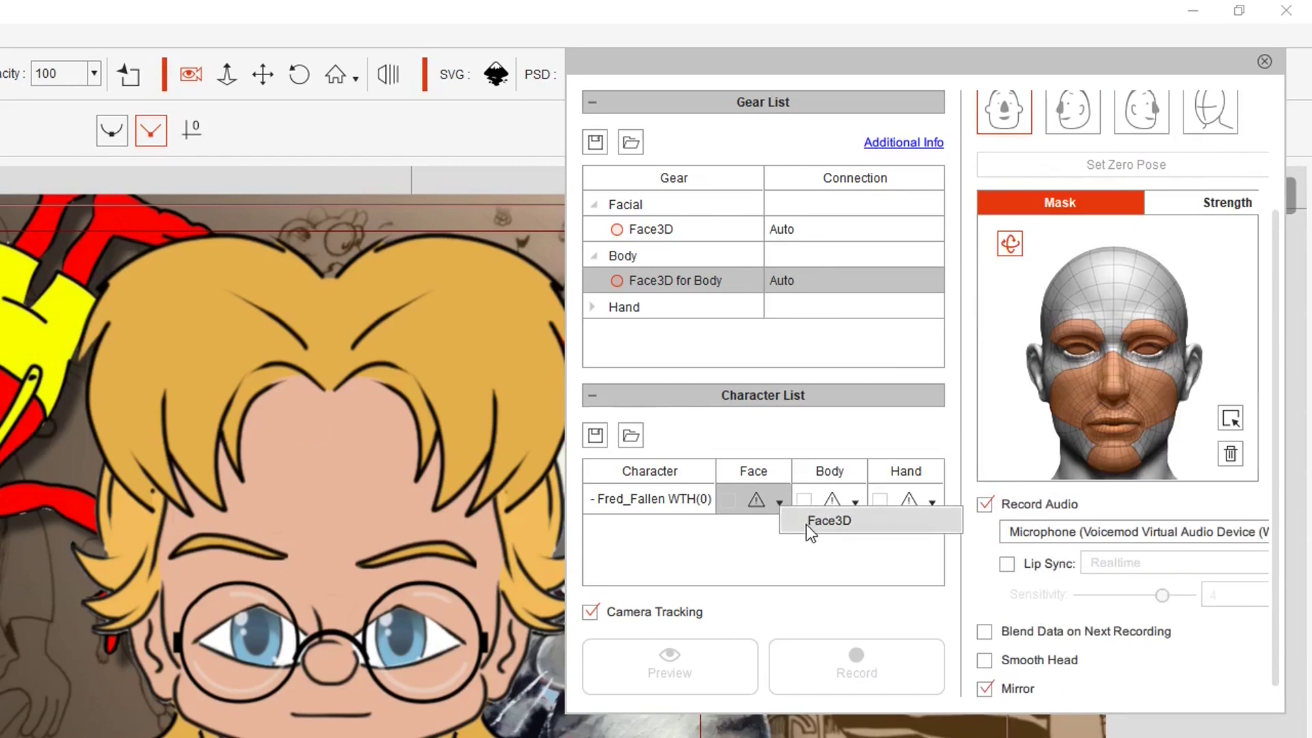
left_click(620, 234)
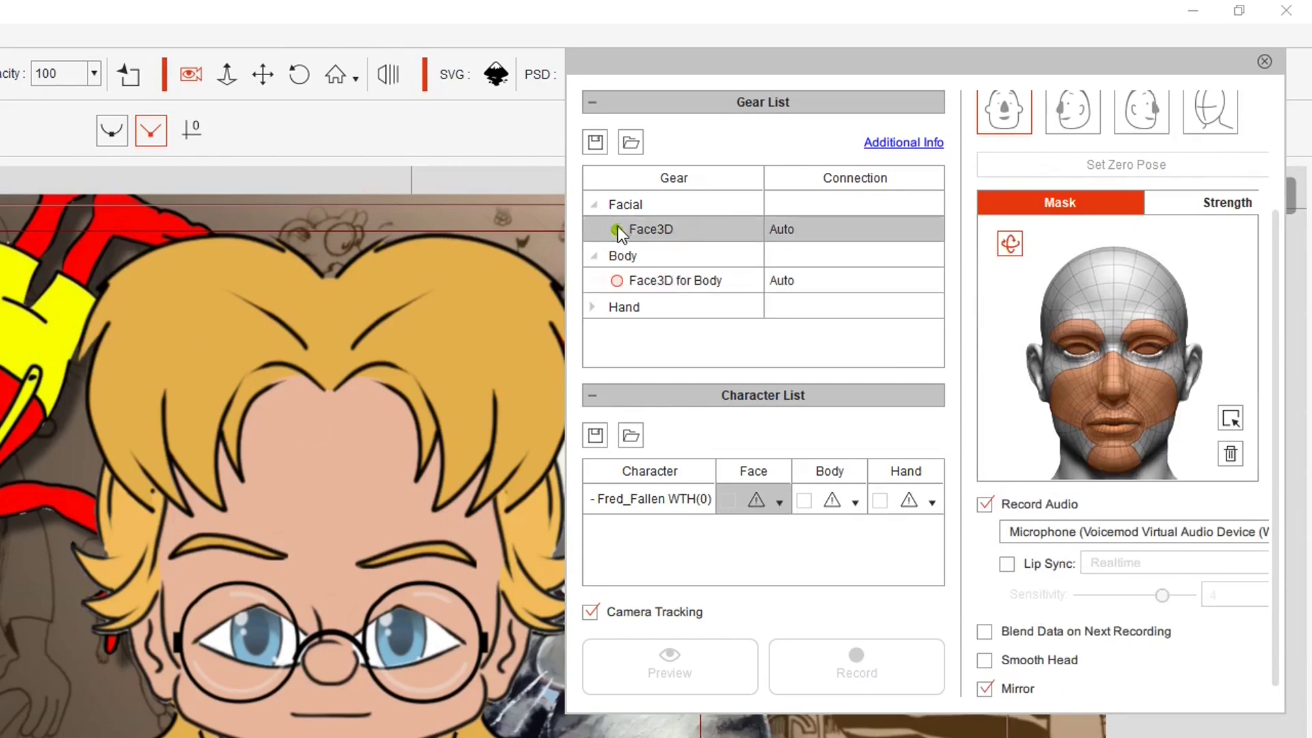
left_click(617, 279)
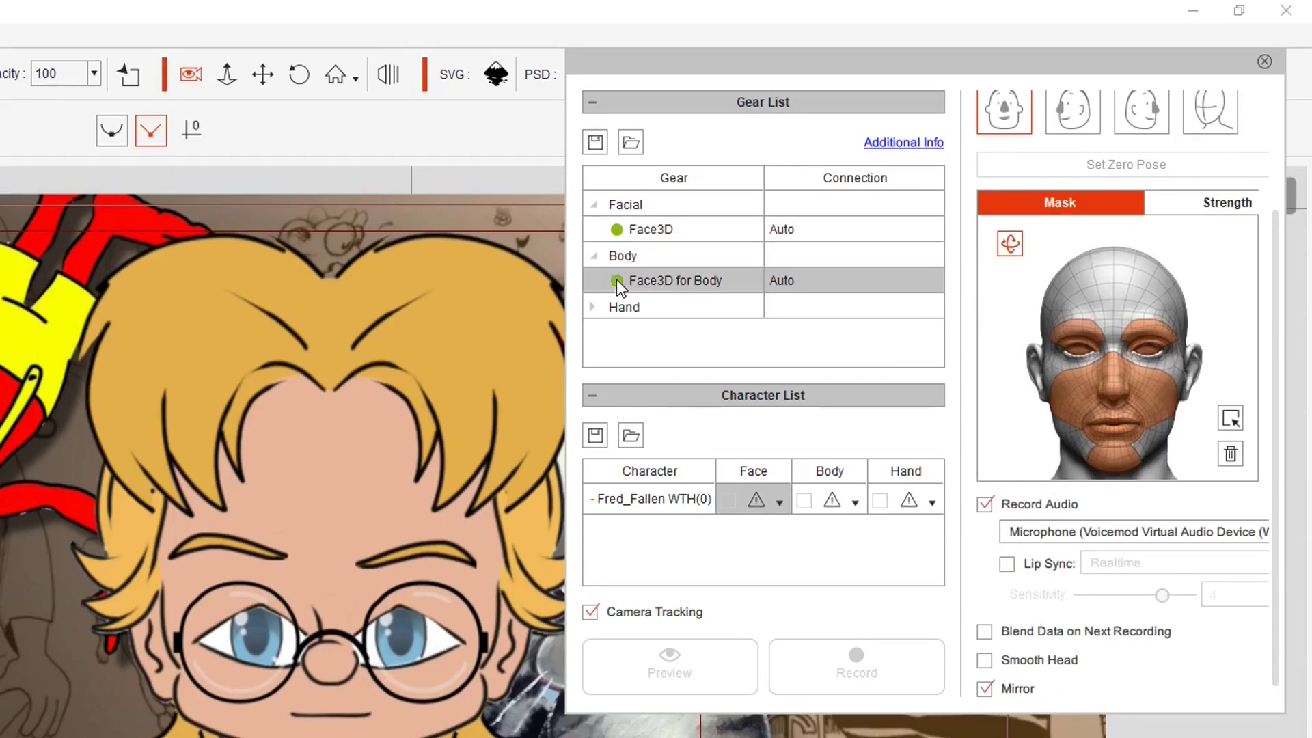
Assign Face3D to the character's face and Face3D for Body to its body.
left_click(779, 504)
left_click(820, 517)
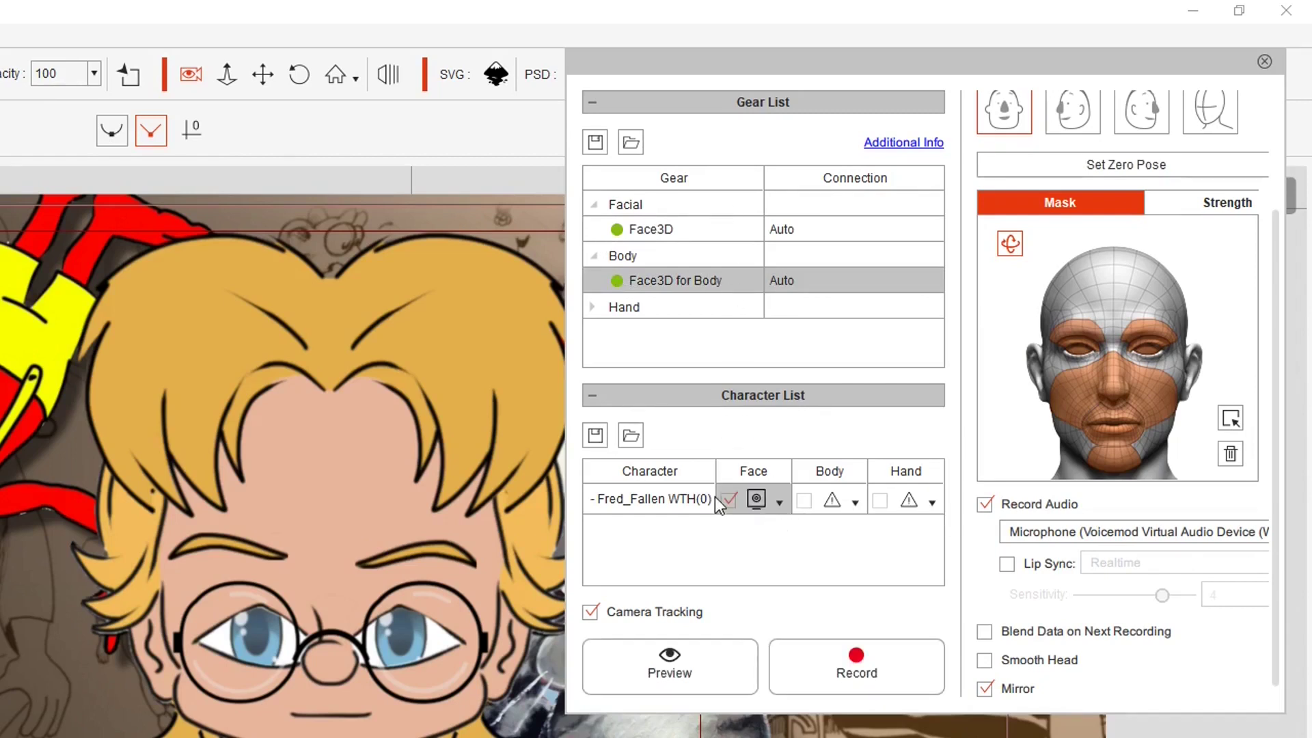
left_click(857, 504)
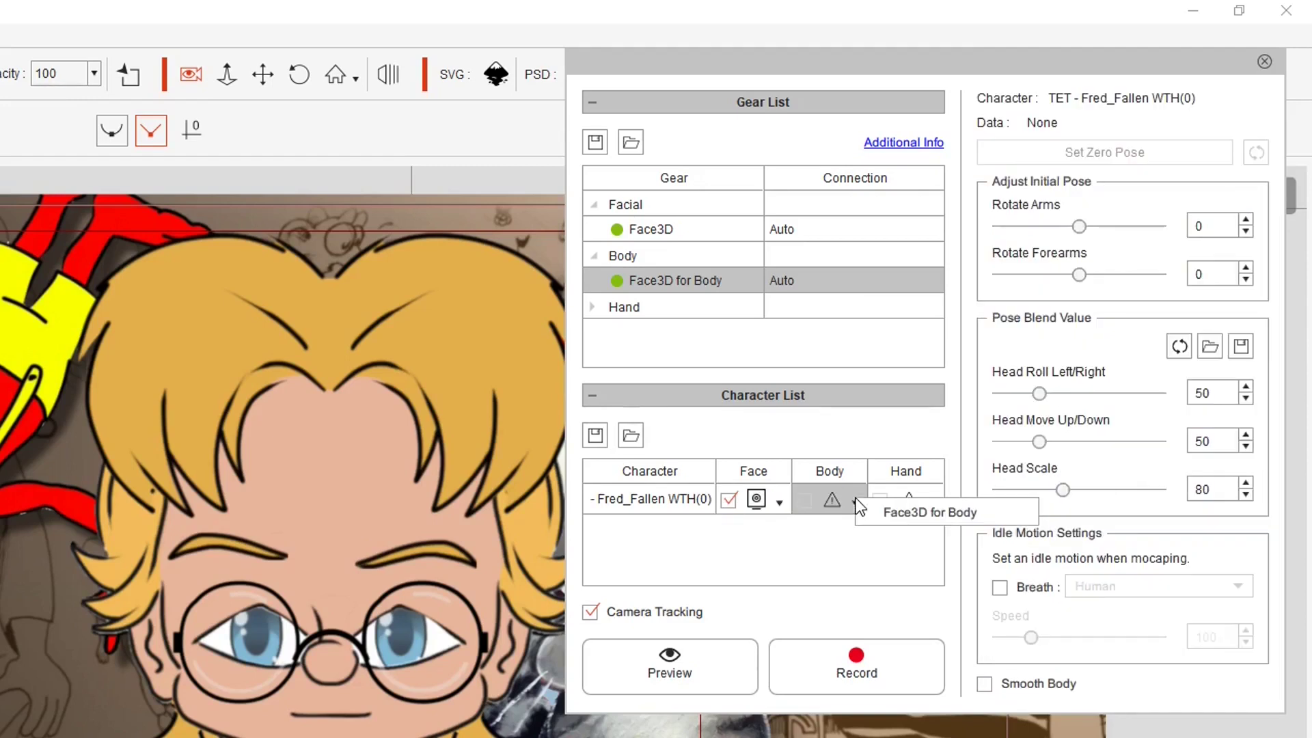
left_click(893, 515)
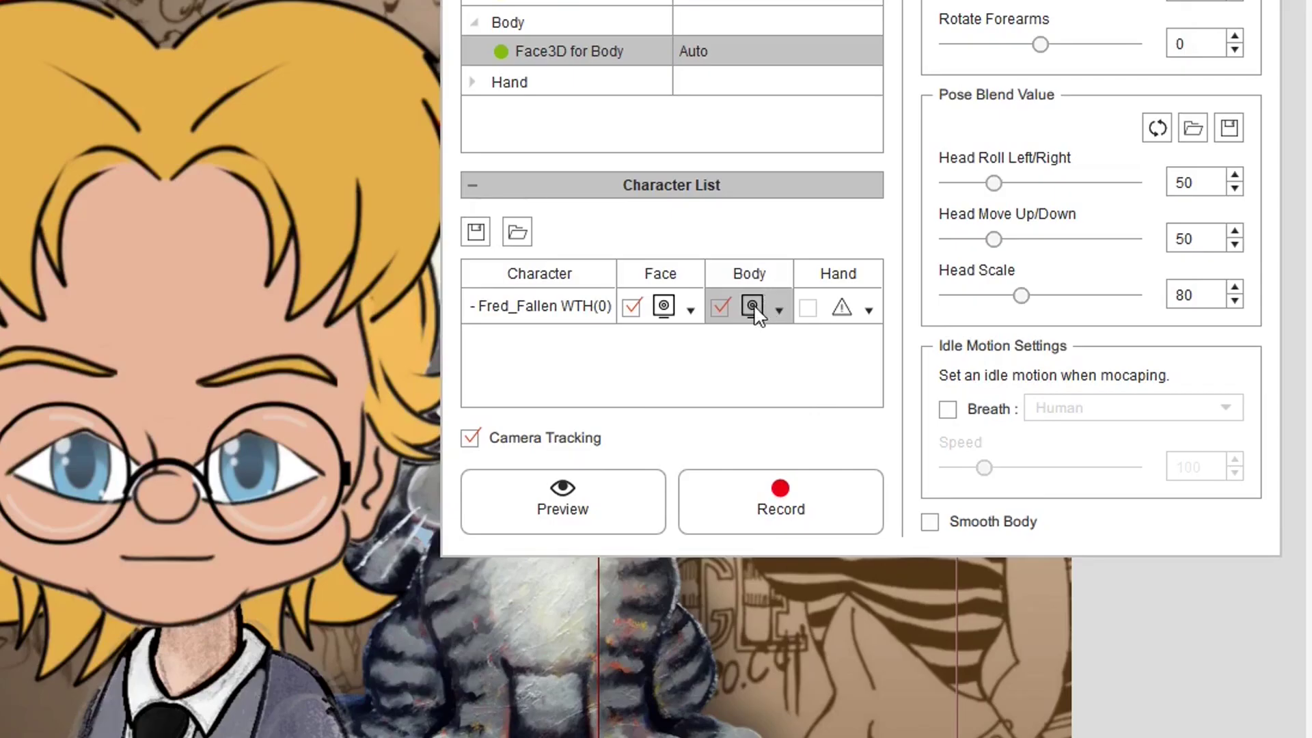
Start the live mocap preview with Space and set the zero pose to calibrate the head.
left_click(573, 509)
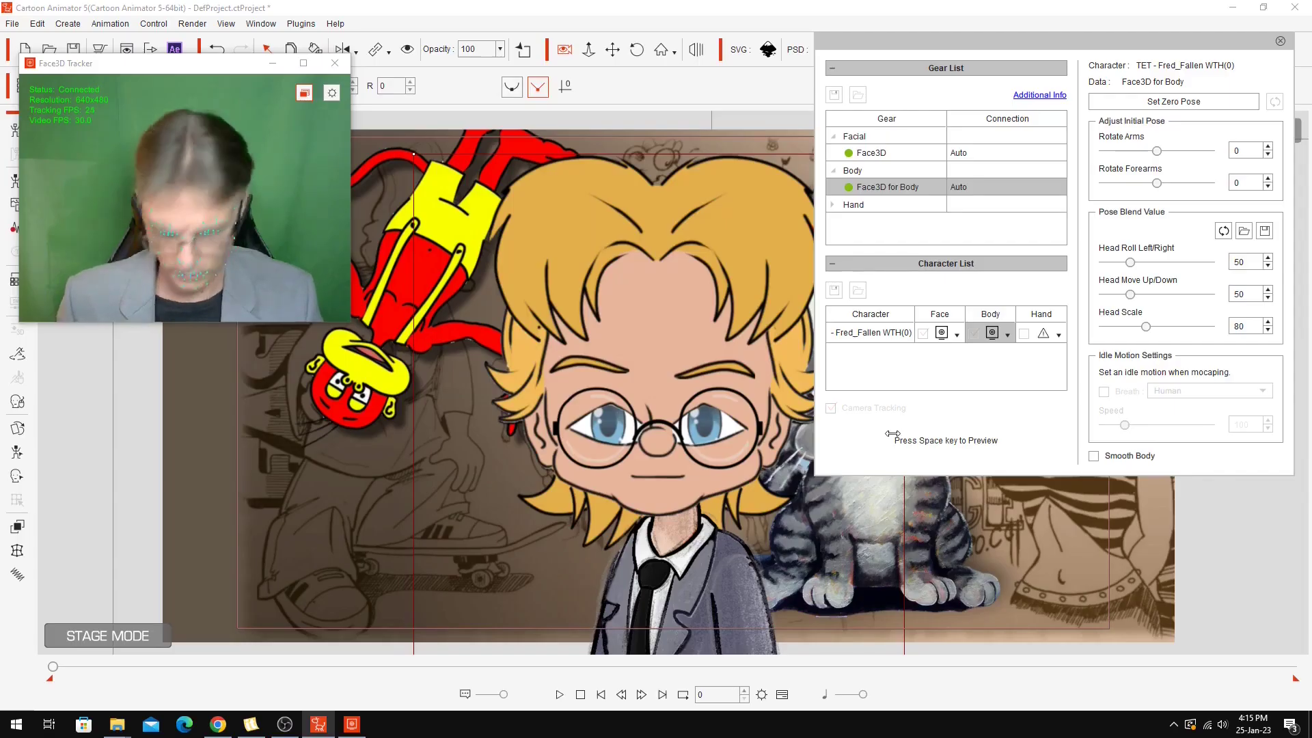
key("space")
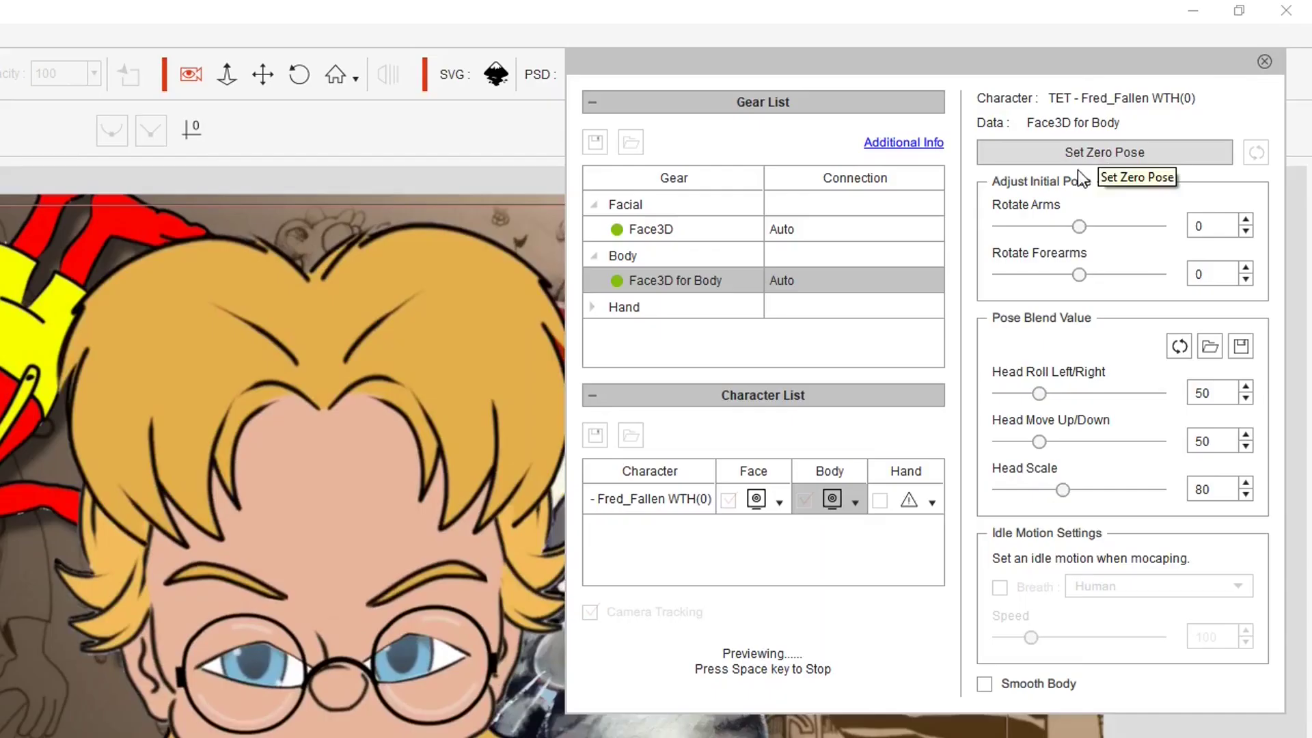
left_click(1092, 161)
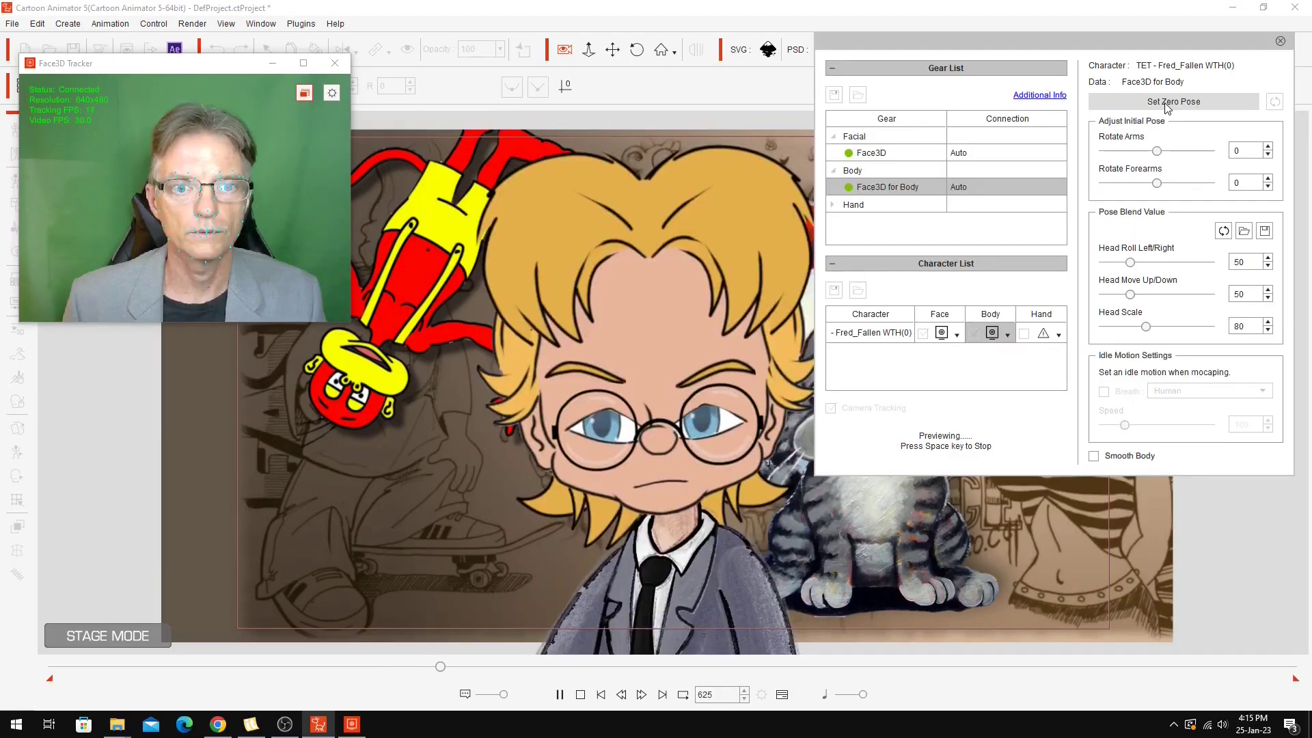
left_click(1131, 131)
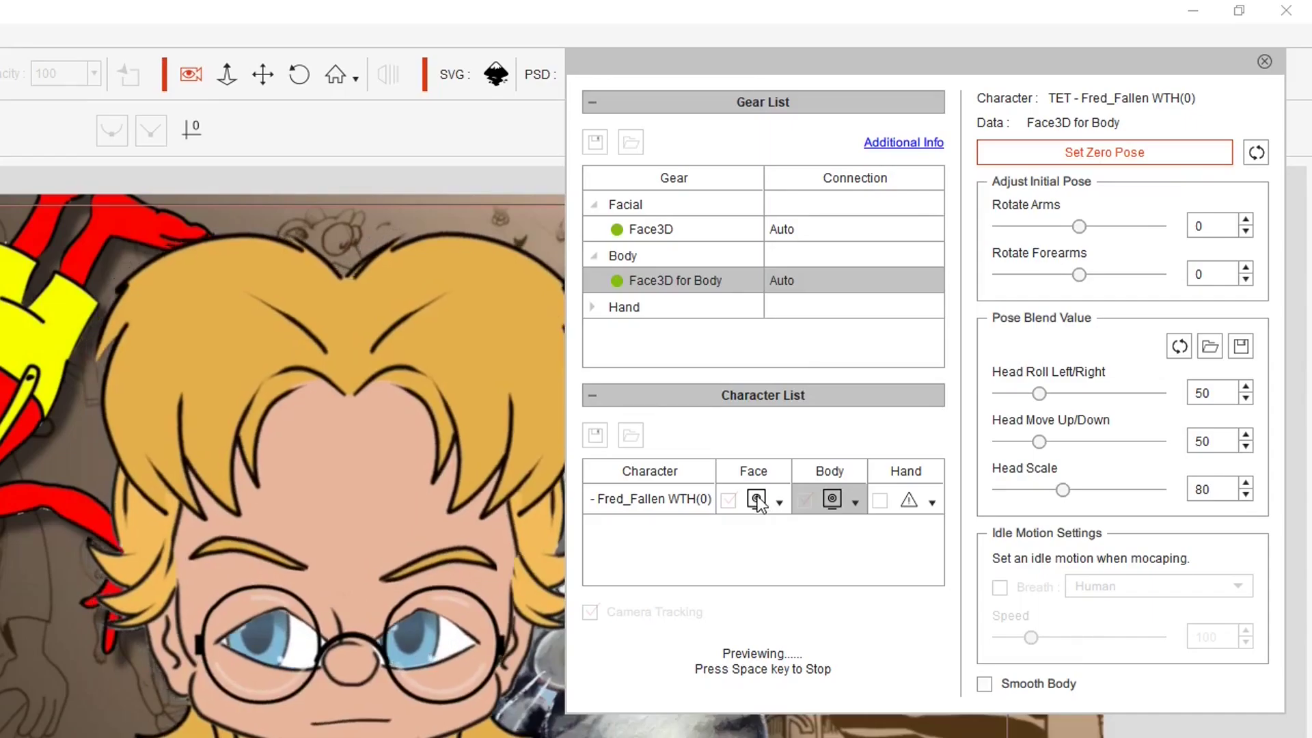
left_click(756, 499)
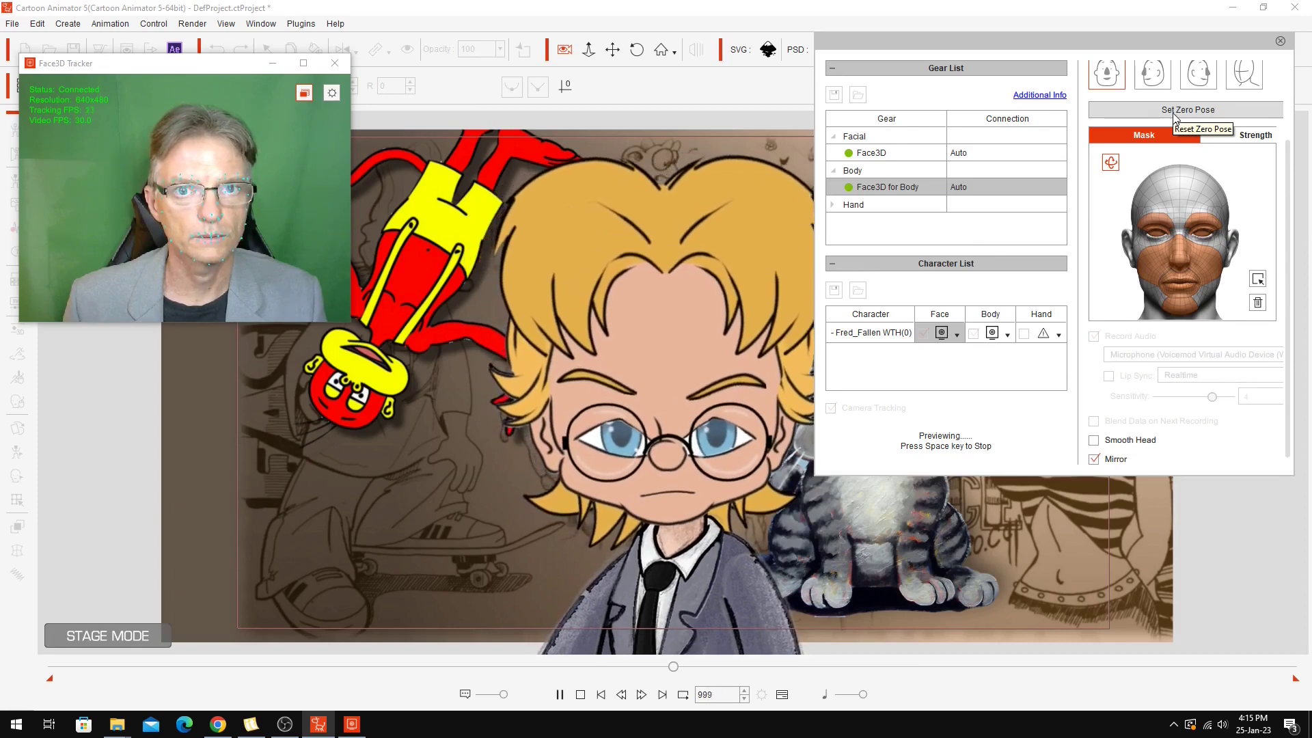
Re-zero the pose, enable Lip Sync (Realtime) at sensitivity 4, and run then stop a test preview.
left_click(1174, 116)
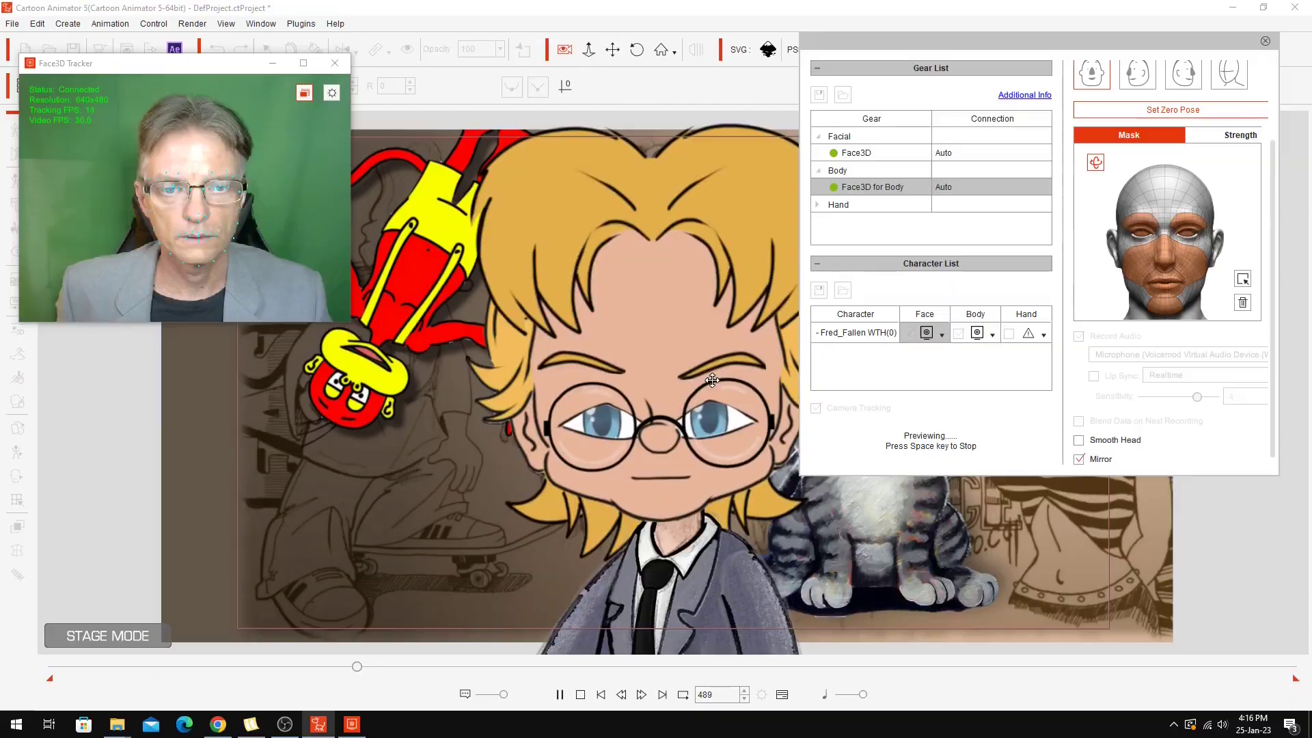
key("space")
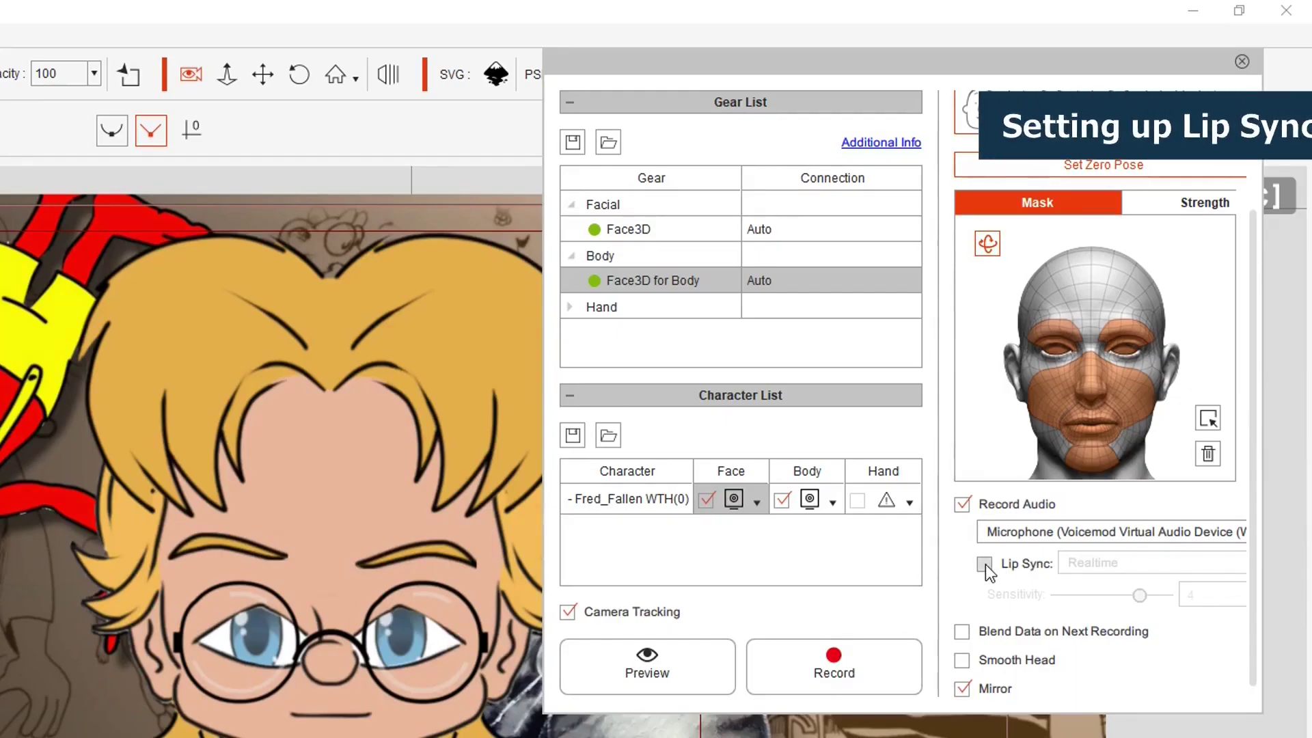
left_click(983, 564)
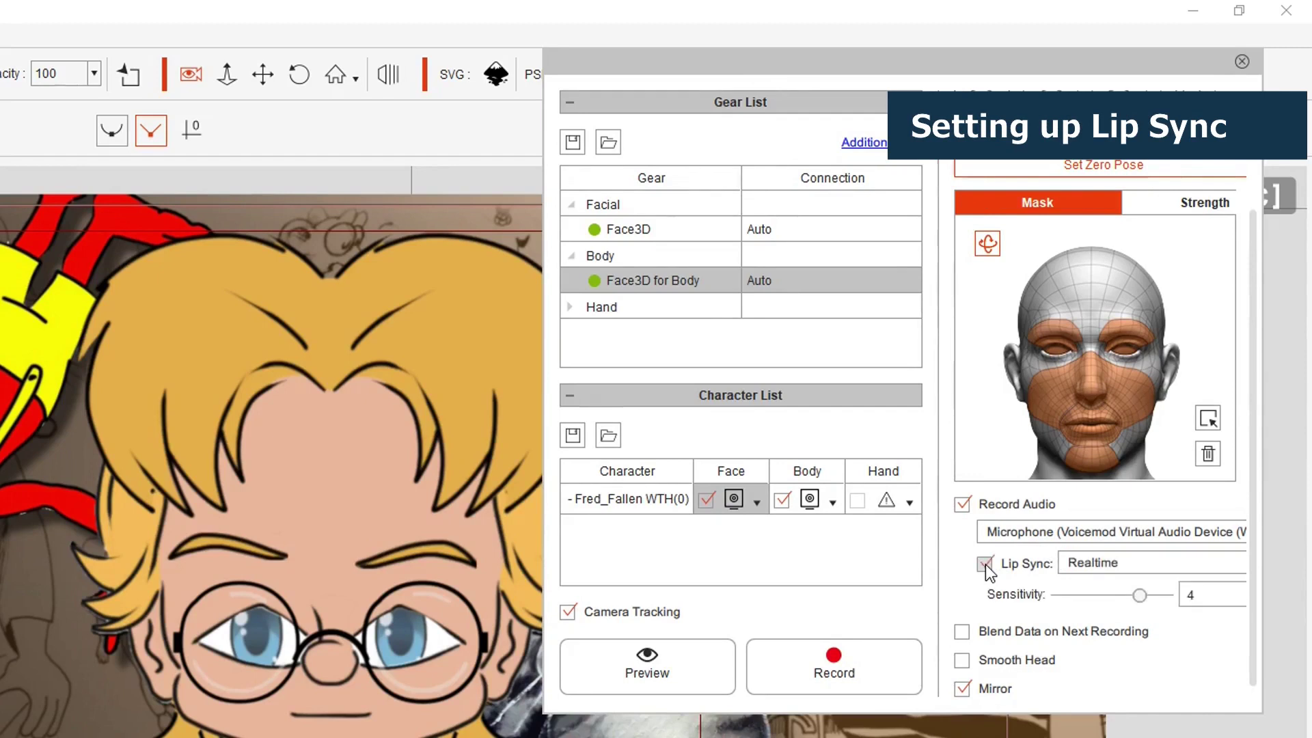
left_click(724, 670)
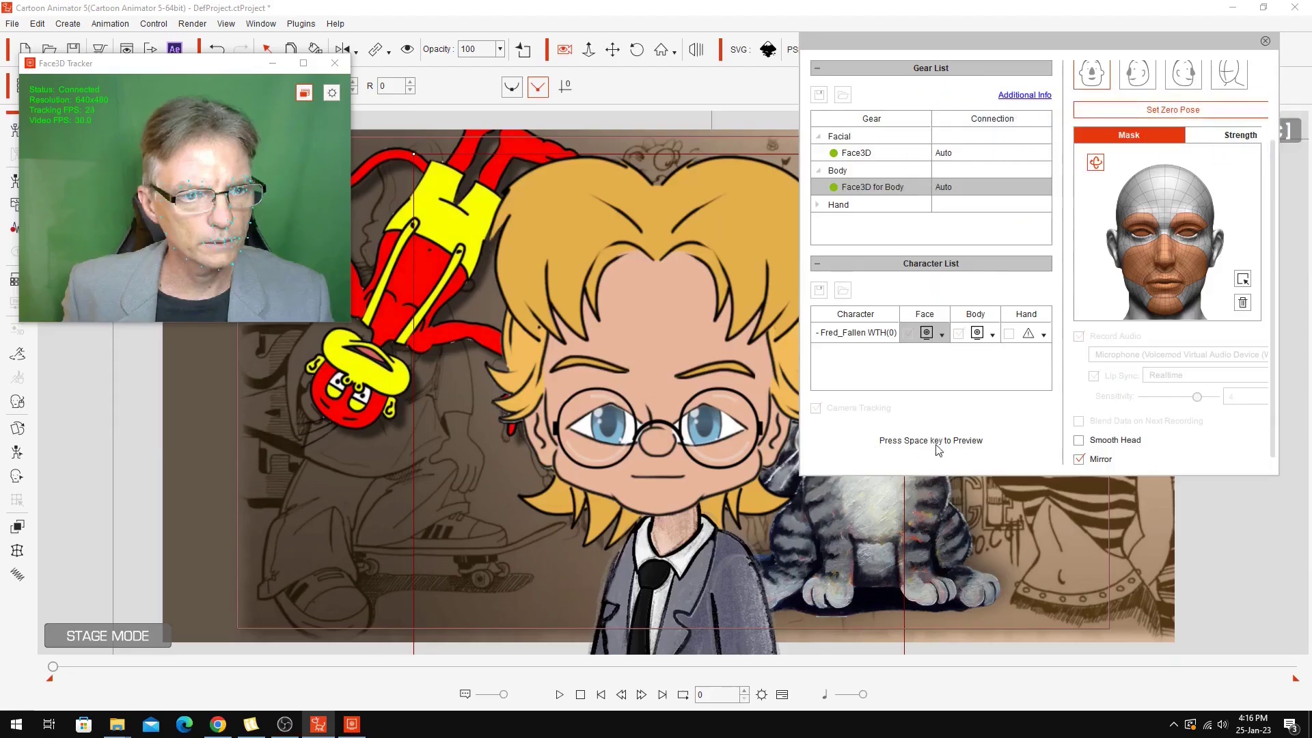
key("space")
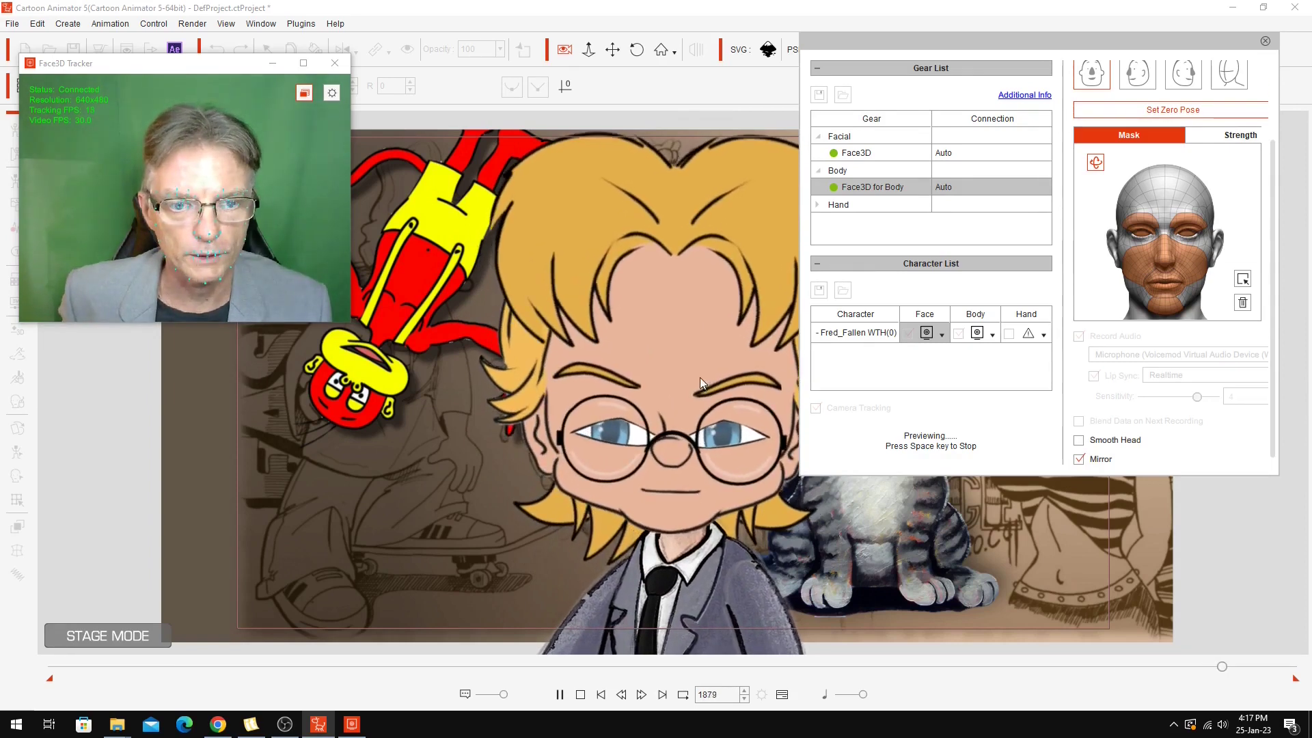
key("space")
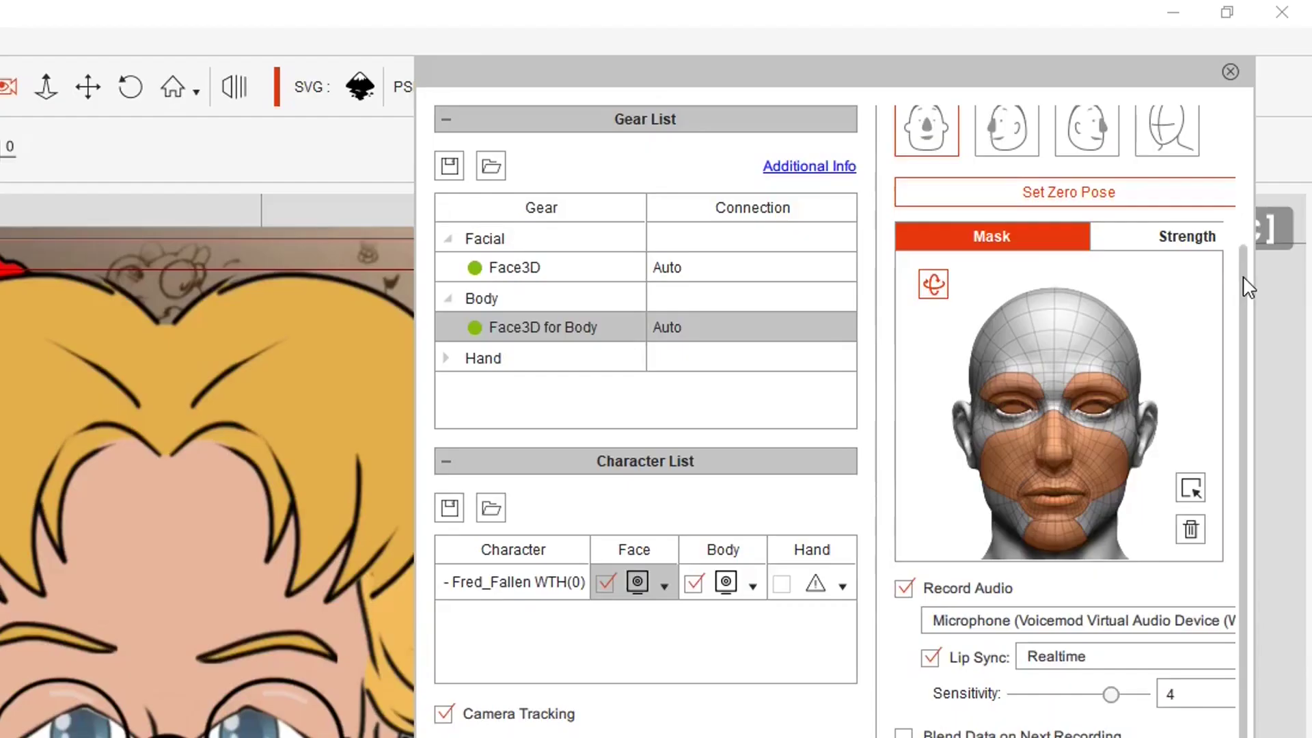
Filter the Face3D control list by 'mouth' and raise Lip Sync Sensitivity from 4 to 5.
scroll(1274, 137, "up", 2)
scroll(1247, 239, "up", 2)
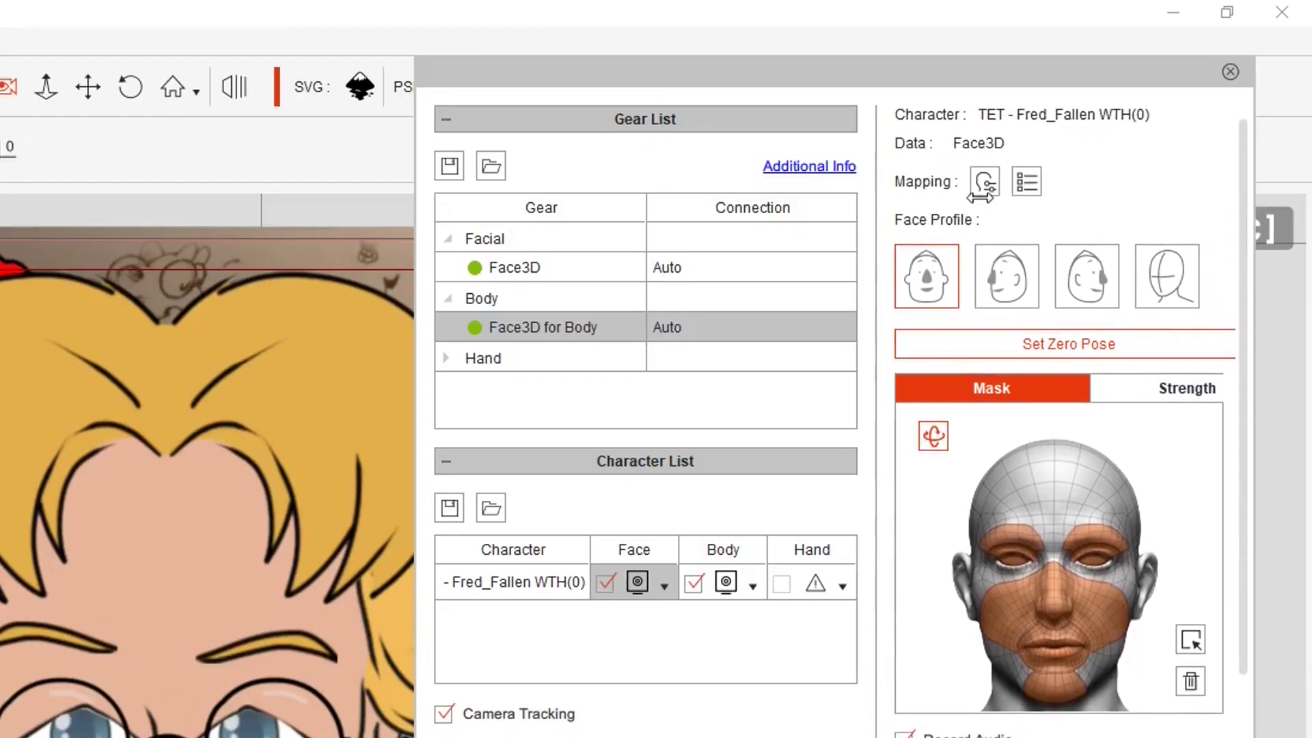
left_click(1026, 182)
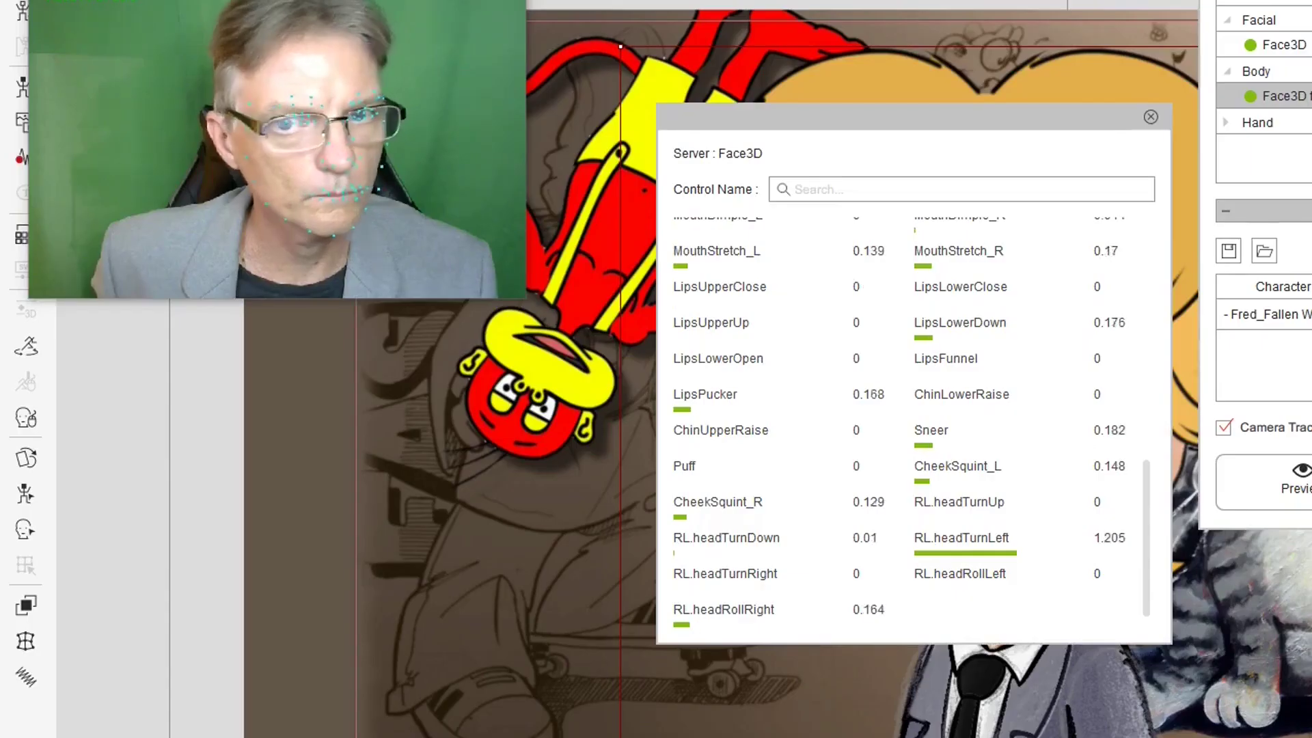
scroll(1048, 372, "up", 3)
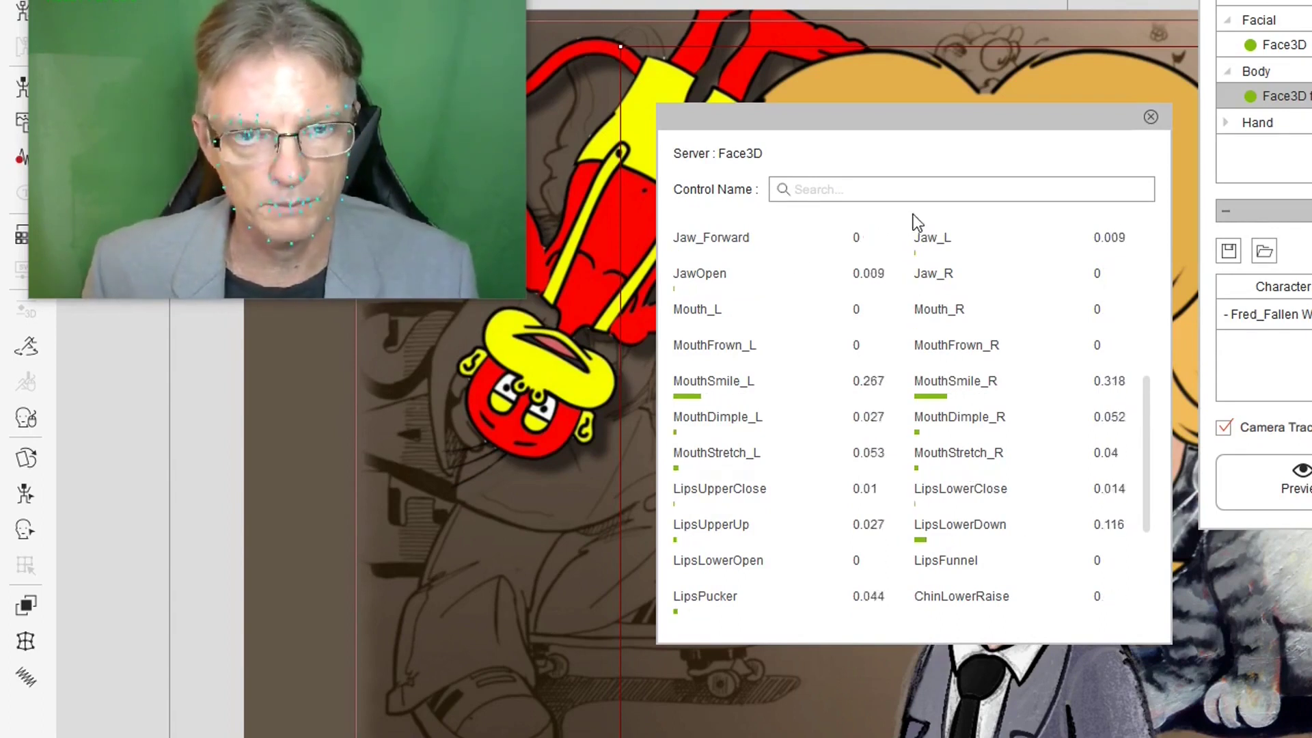
left_click(880, 191)
type("mouth")
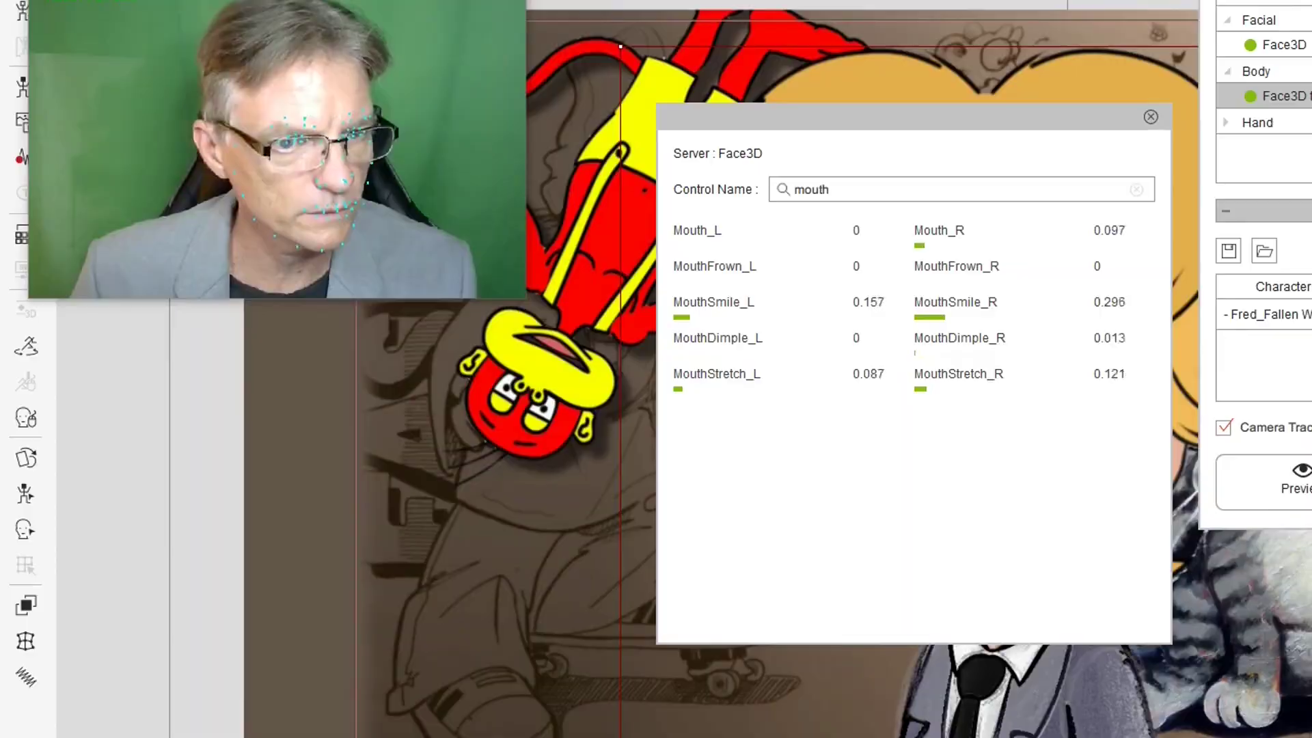
scroll(1262, 395, "down", 3)
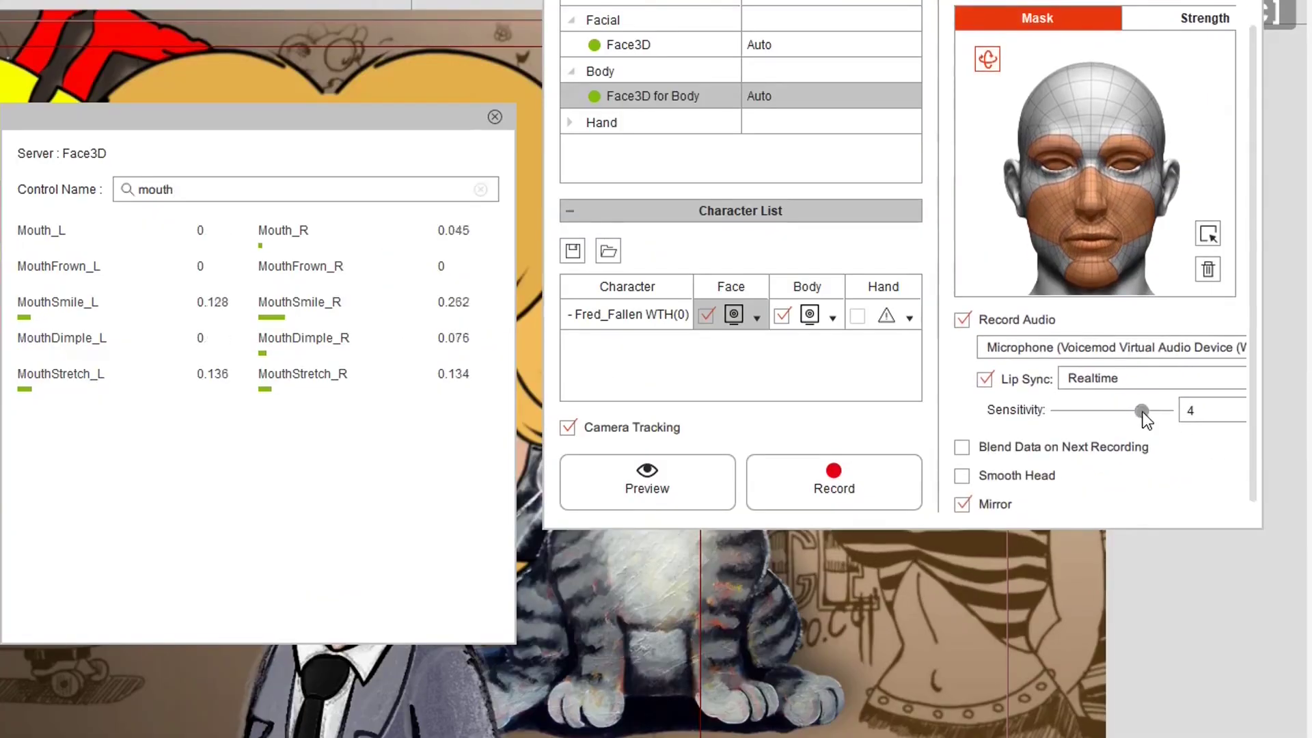
left_click_drag(1149, 412, 1167, 412)
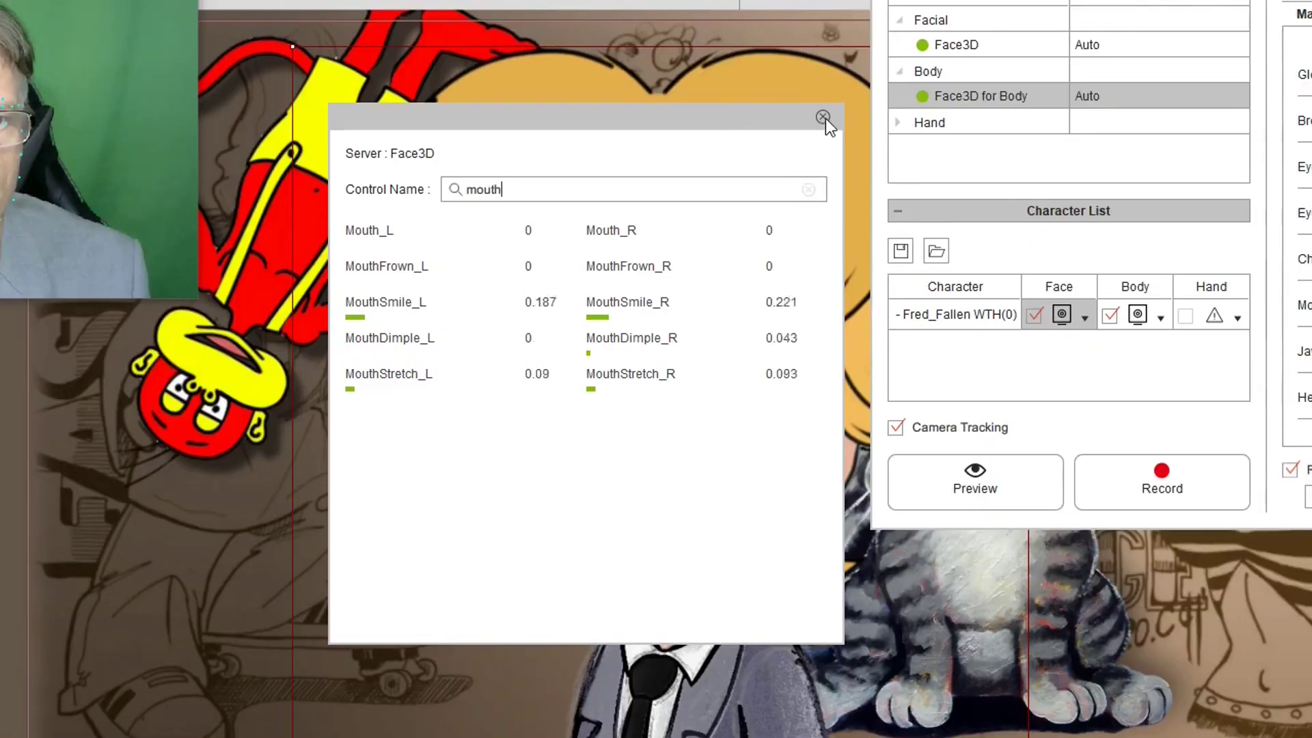
Raise Mouth tracking strength to about 170 and start the live face-tracking preview.
left_click(495, 117)
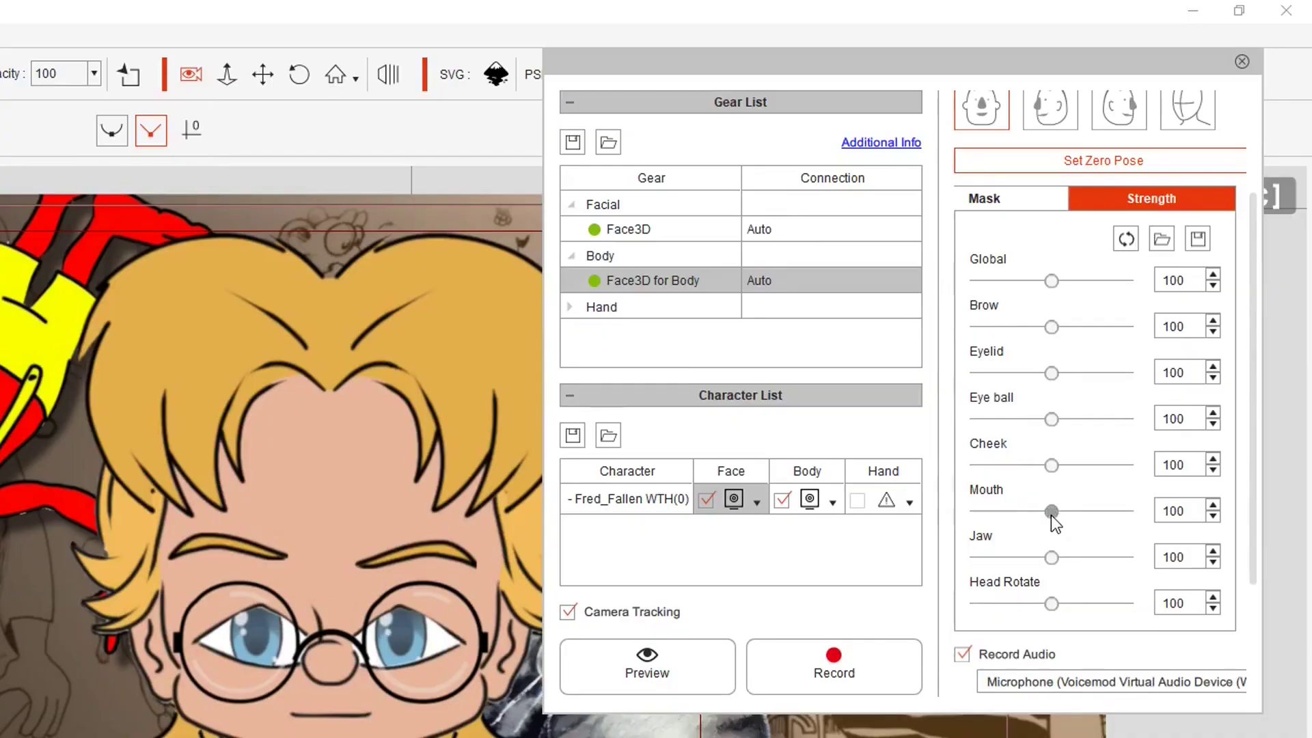
left_click_drag(1051, 513, 1095, 520)
left_click(679, 682)
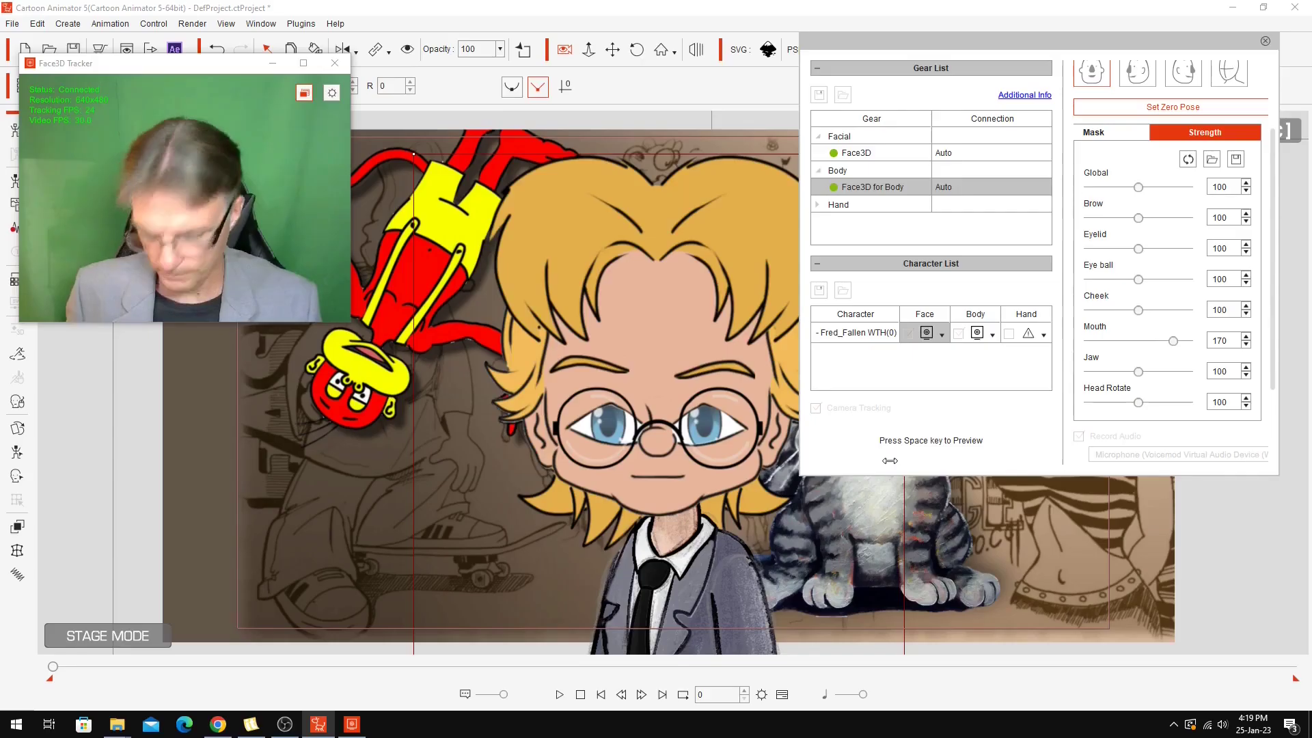
key("space")
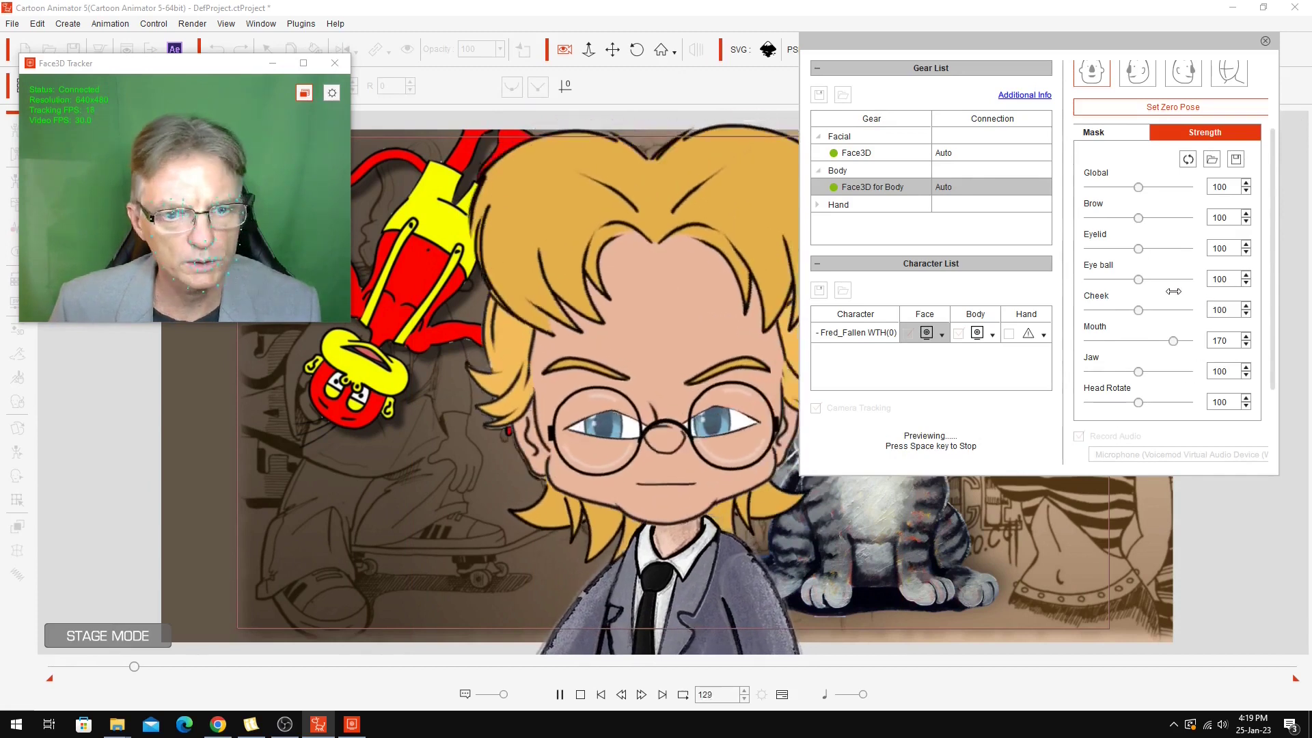
Push Mouth strength to 200, reset it to 100, and stop the preview.
left_click_drag(1166, 343, 1199, 342)
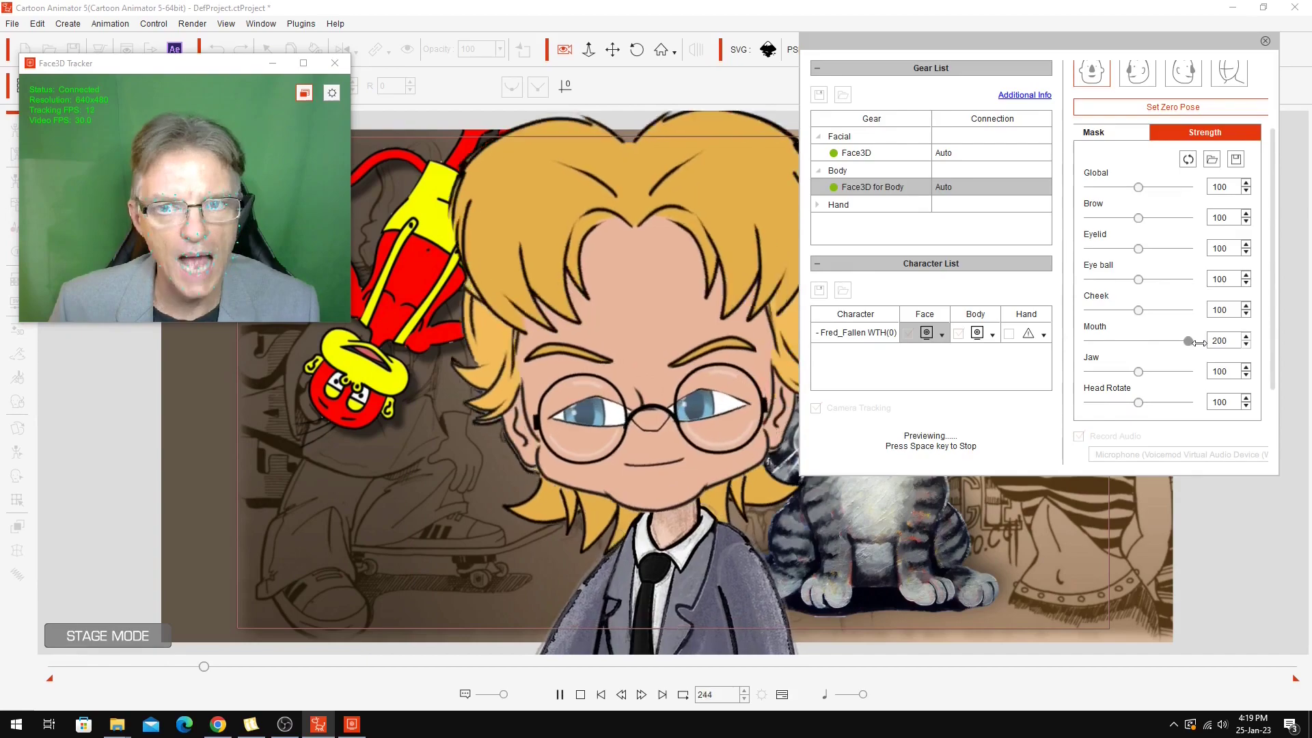
double_click(1190, 340)
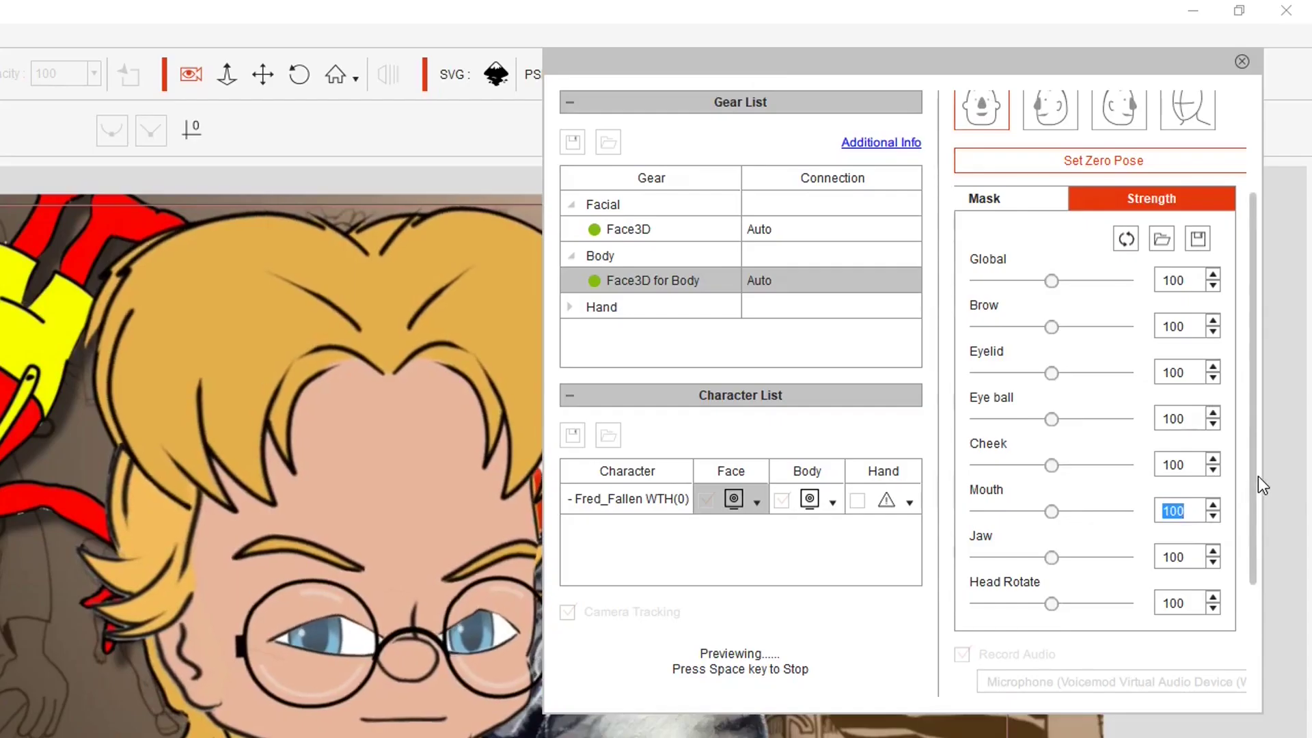
scroll(1257, 477, "down", 2)
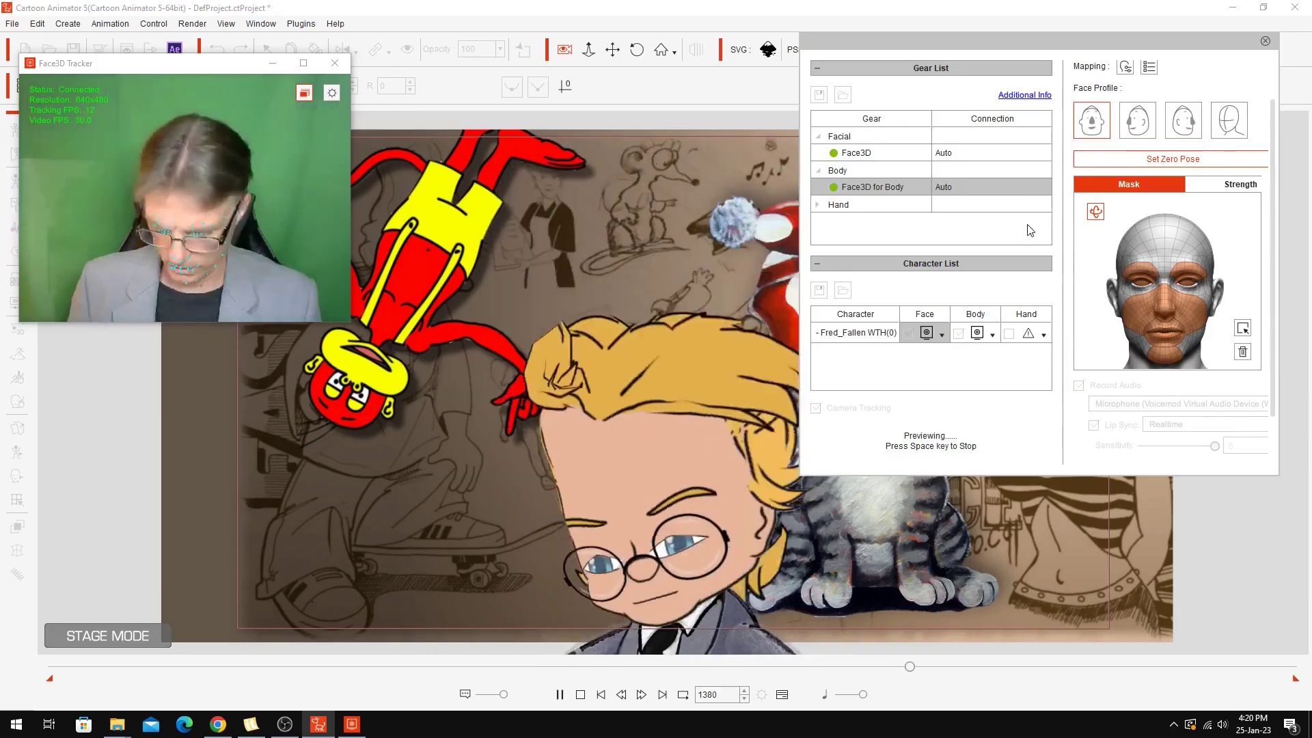
key("space")
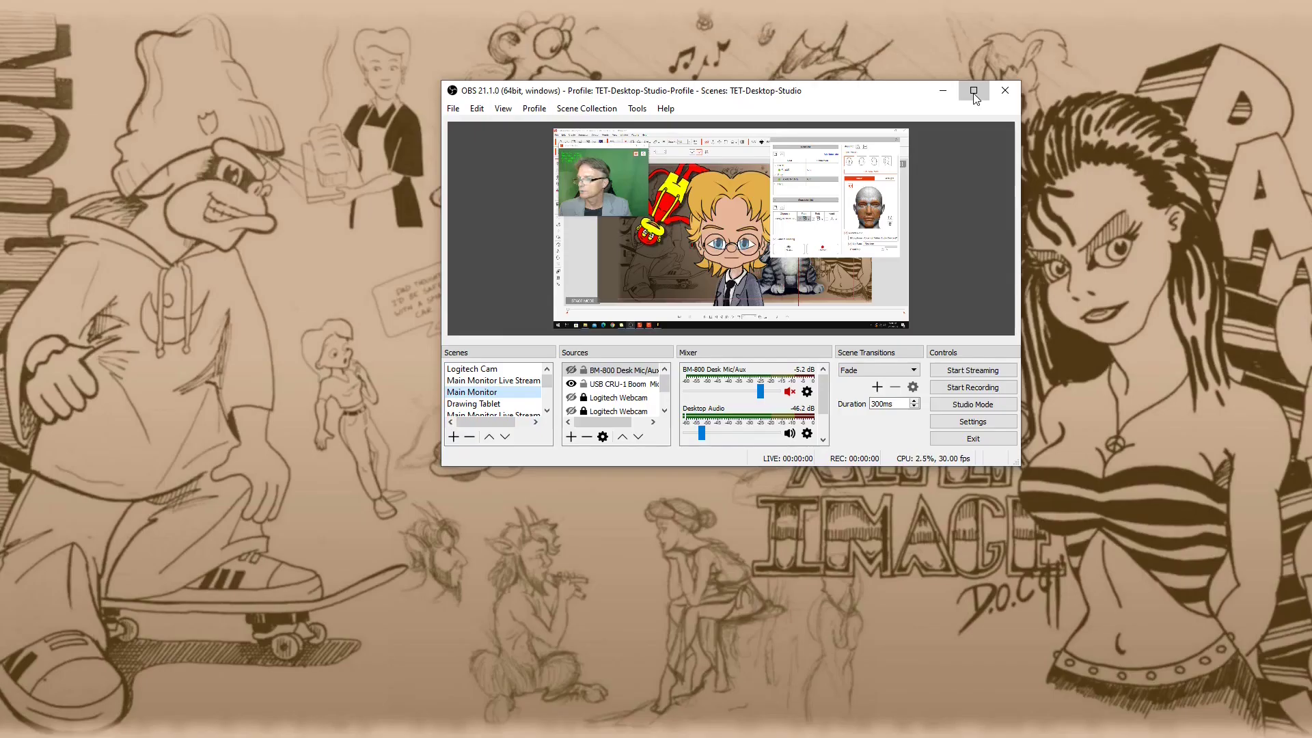
Maximize the OBS Studio window to fill the screen.
left_click(972, 93)
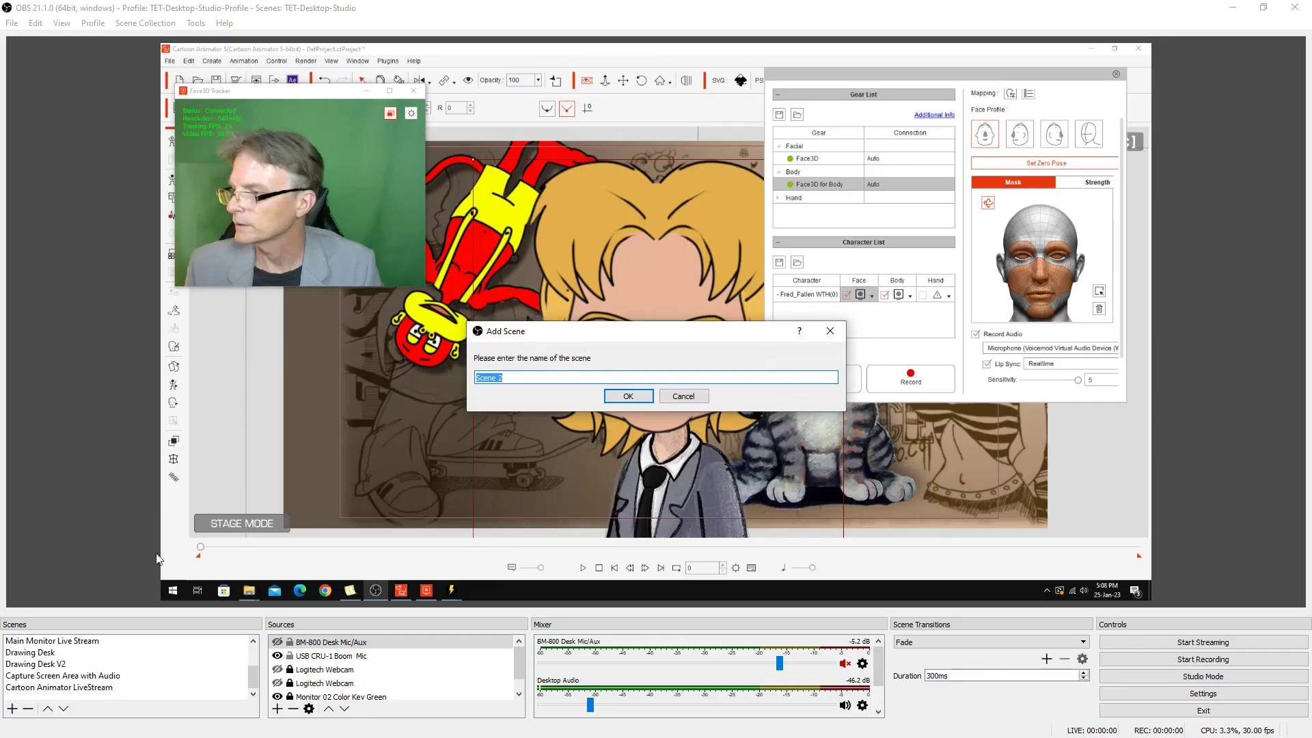
Name the new OBS scene 'CA5 Live Stream'.
type("CA")
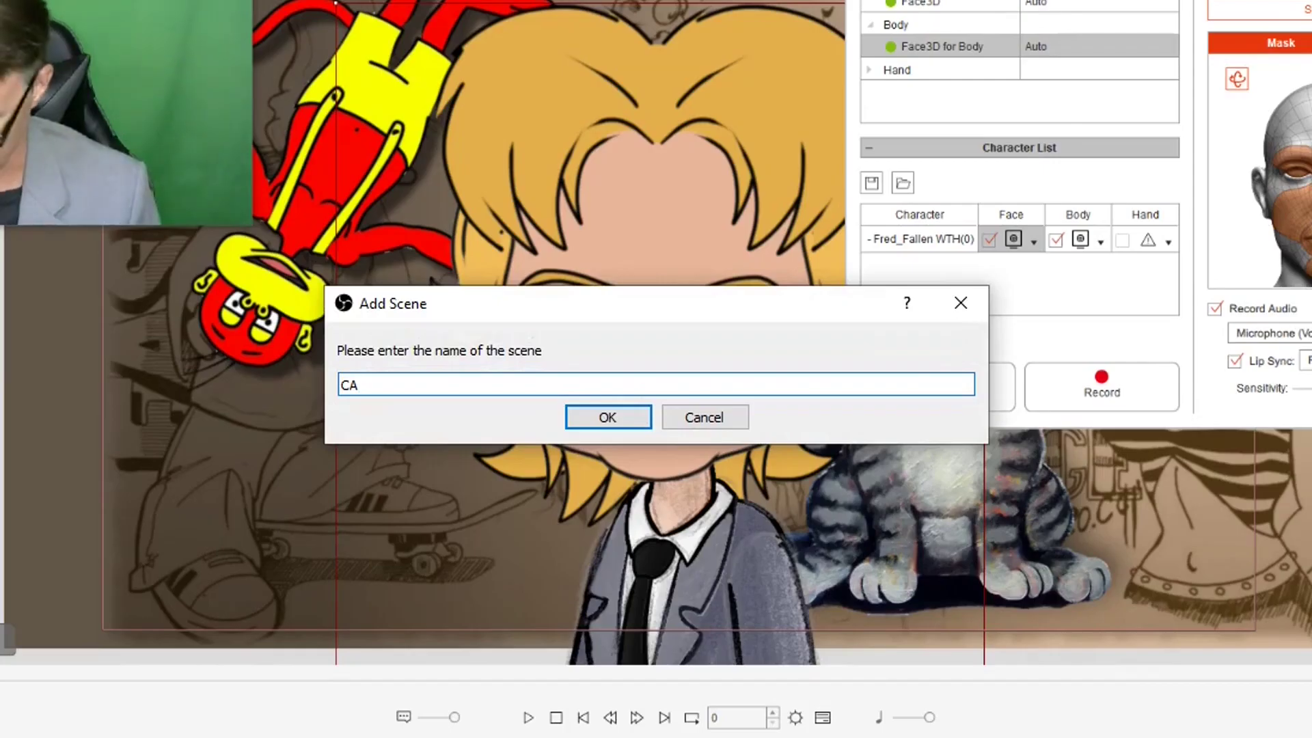
type("%")
key("BackSpace")
type("5 Live Stream")
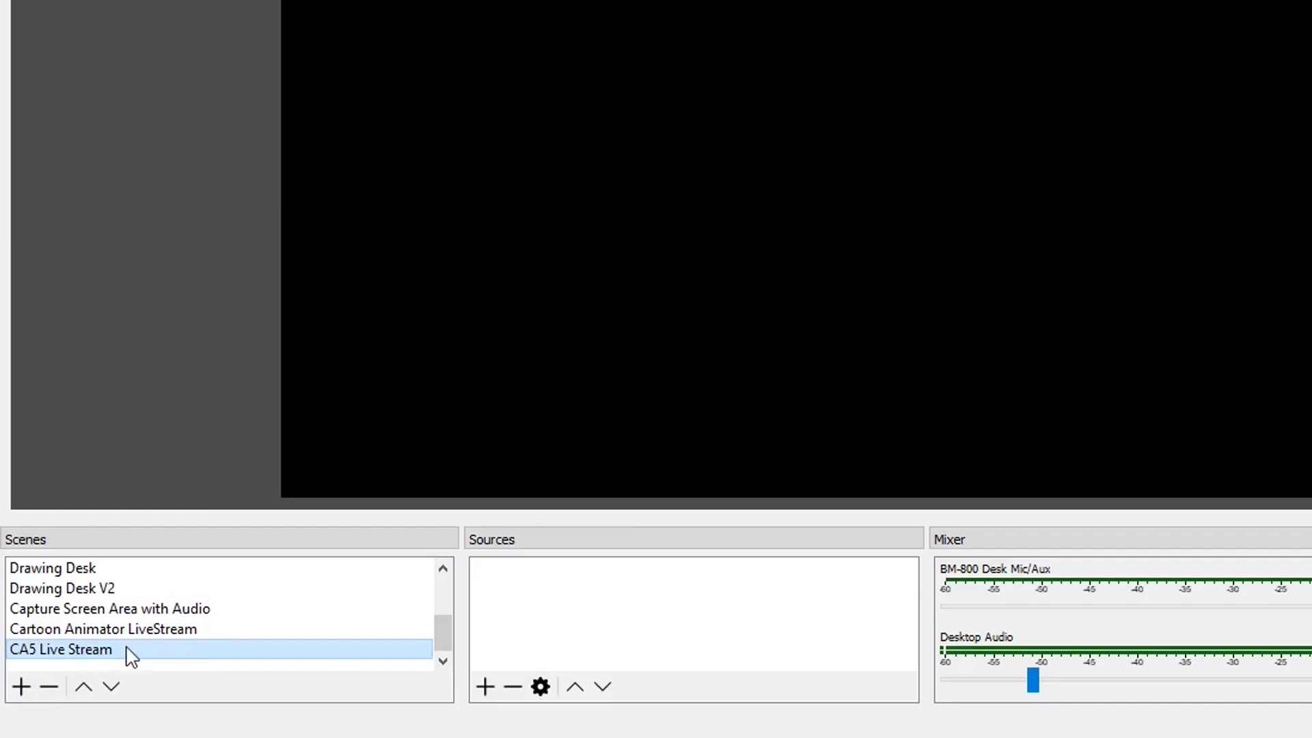
Add the existing BM-800 Desk Mic/Aux audio input capture to the scene.
left_click(486, 686)
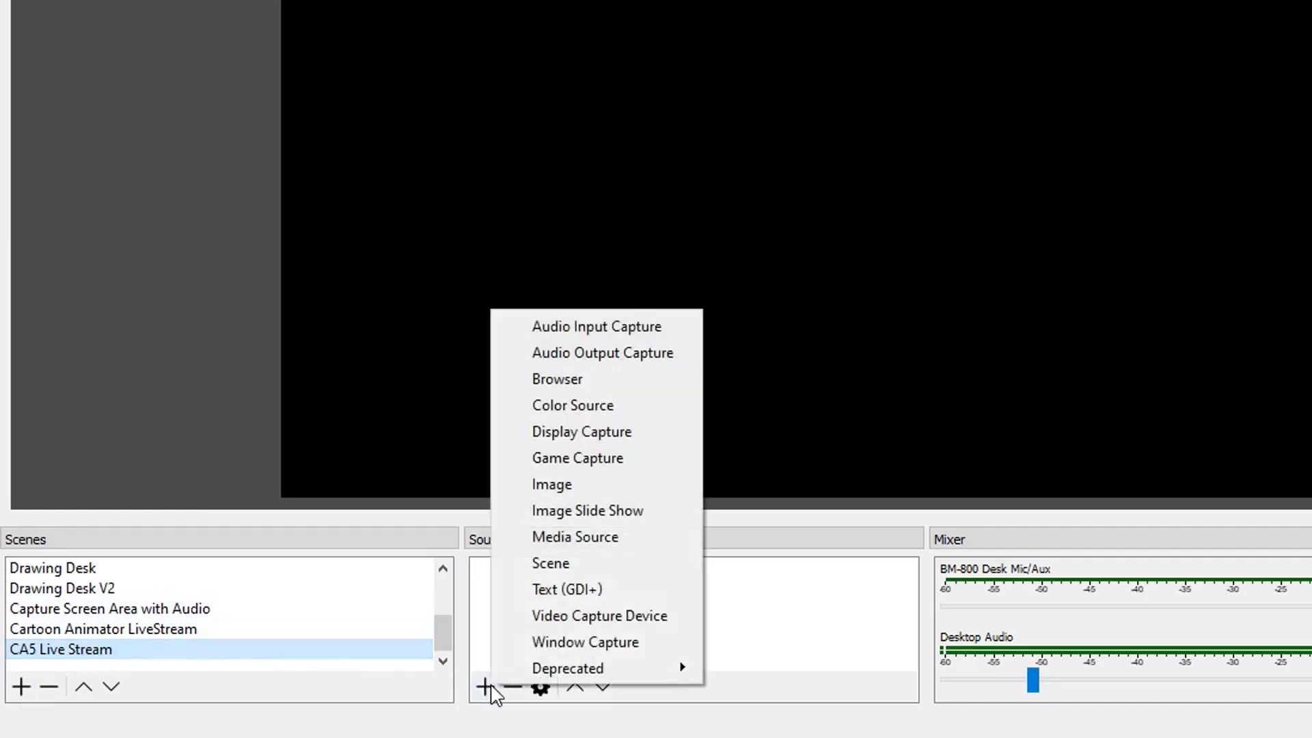
left_click(580, 328)
left_click(861, 130)
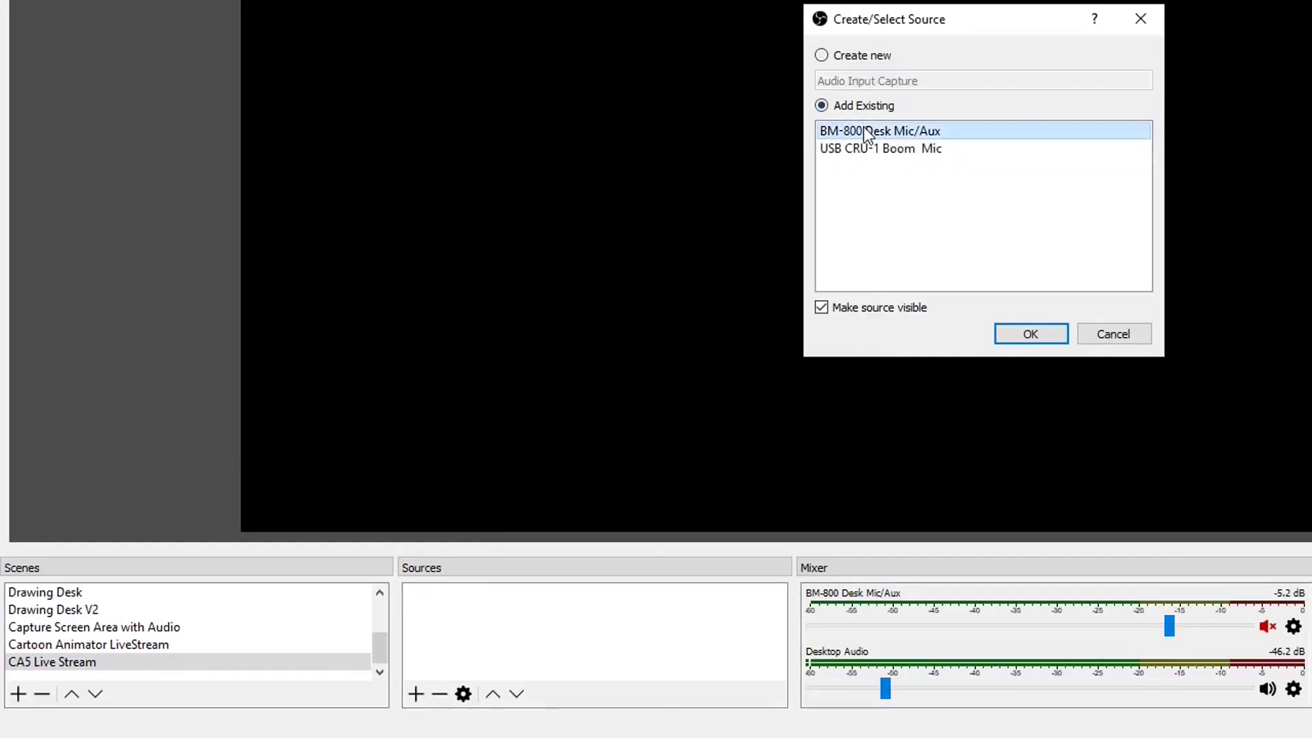
left_click(1031, 334)
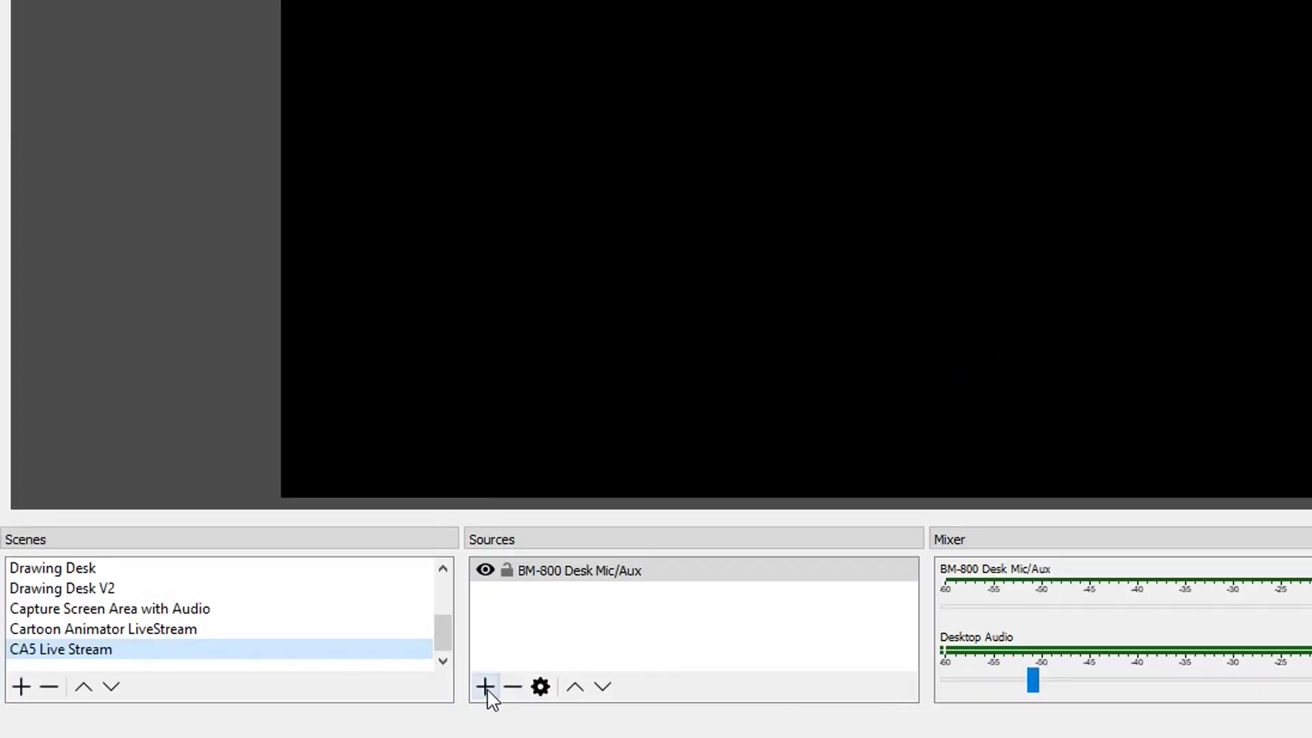
Add a Window Capture source aimed at the Cartoon Animator 5 window.
left_click(486, 687)
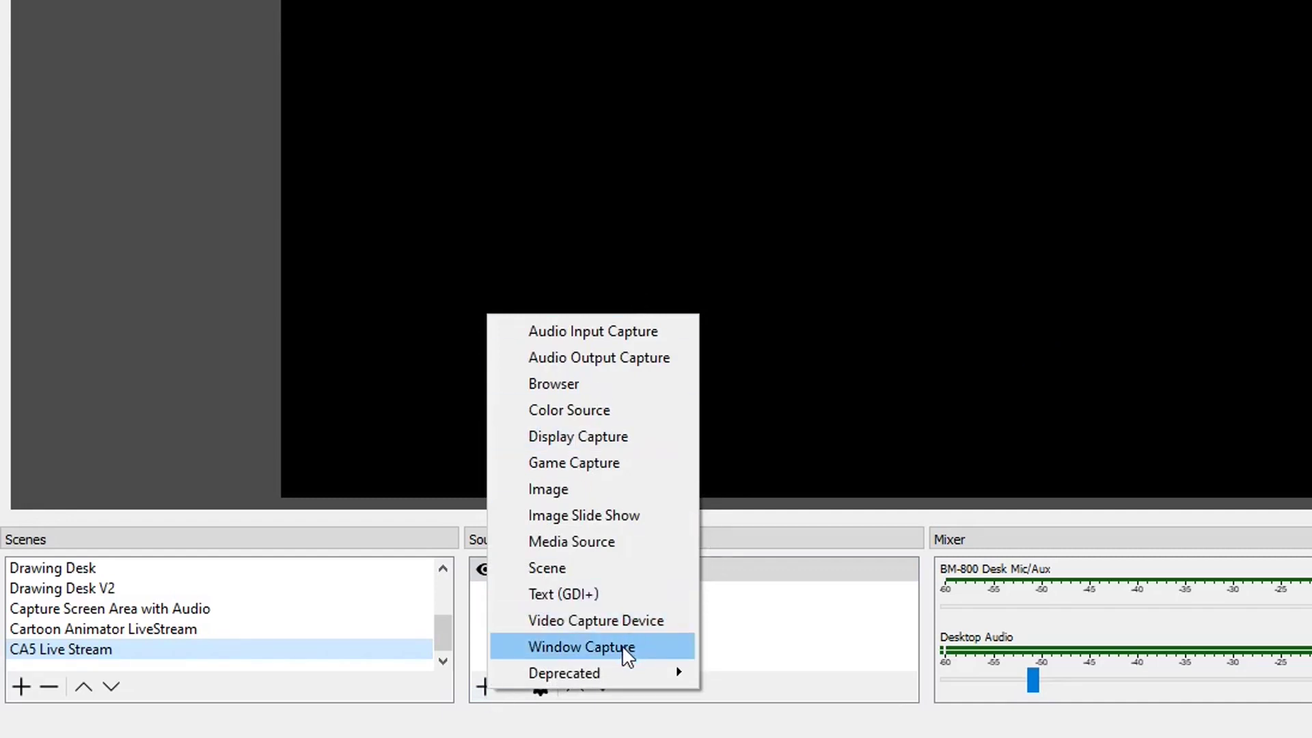
left_click(581, 647)
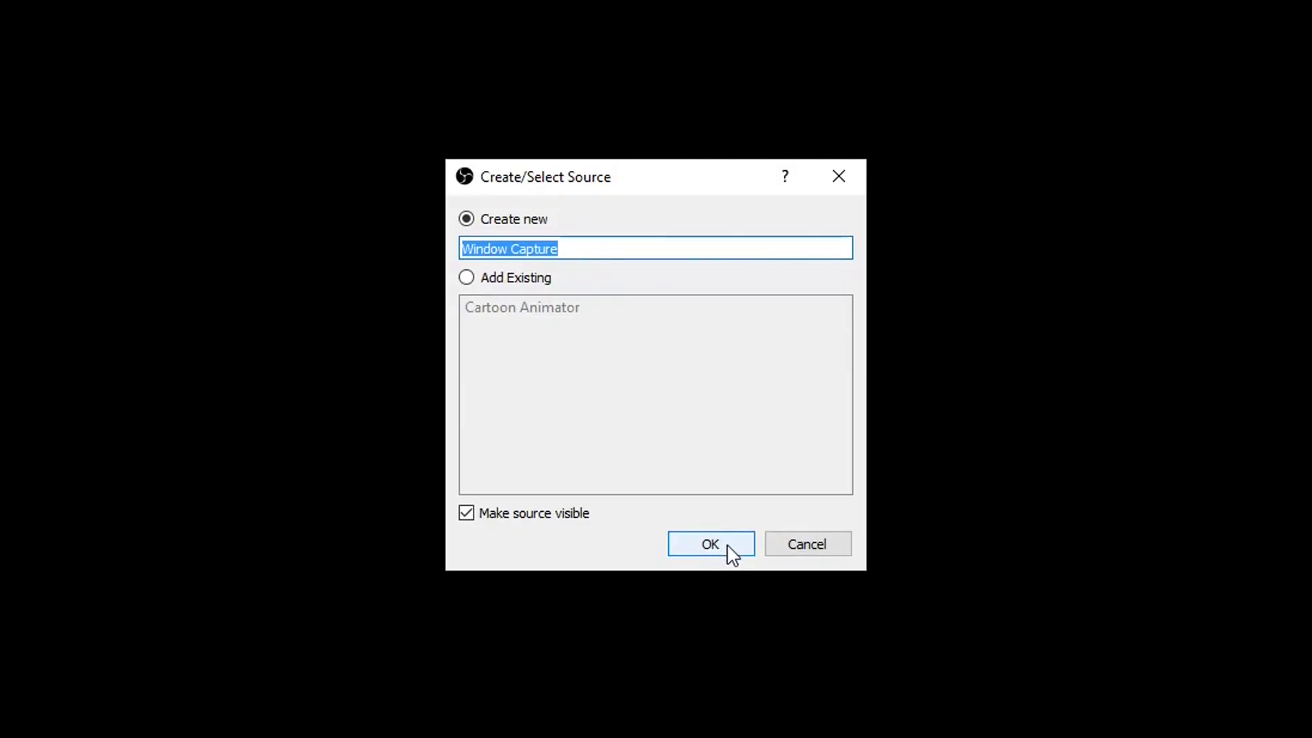
left_click(711, 546)
left_click(778, 586)
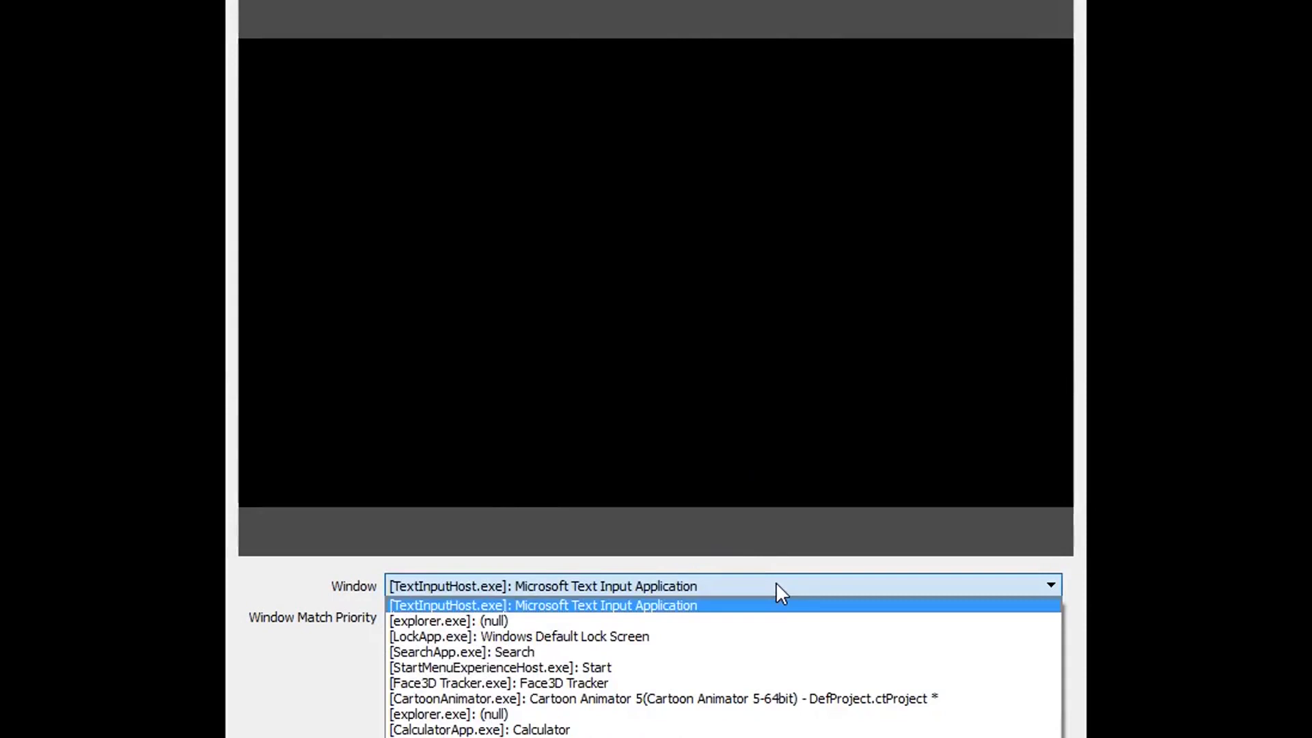
left_click(792, 699)
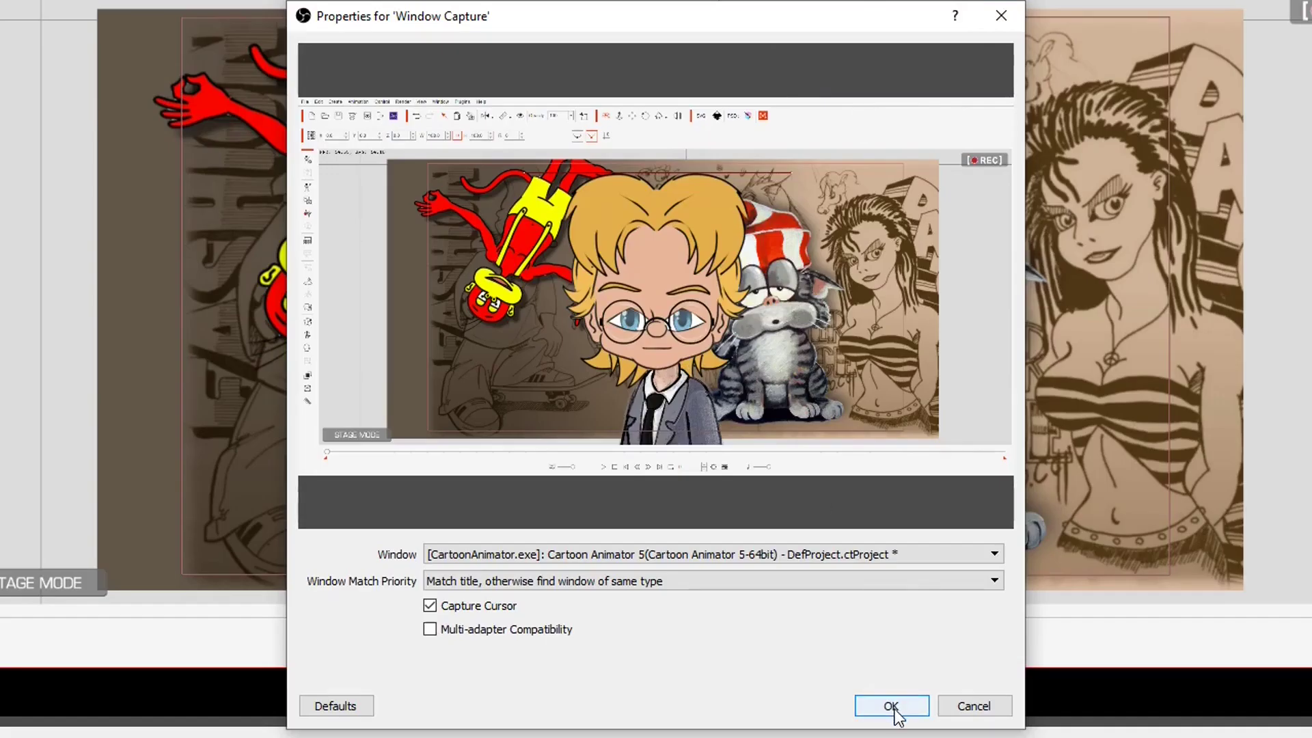
Crop the window capture's left, right, top and bottom edges down to the Cartoon Animator stage.
left_click(893, 708)
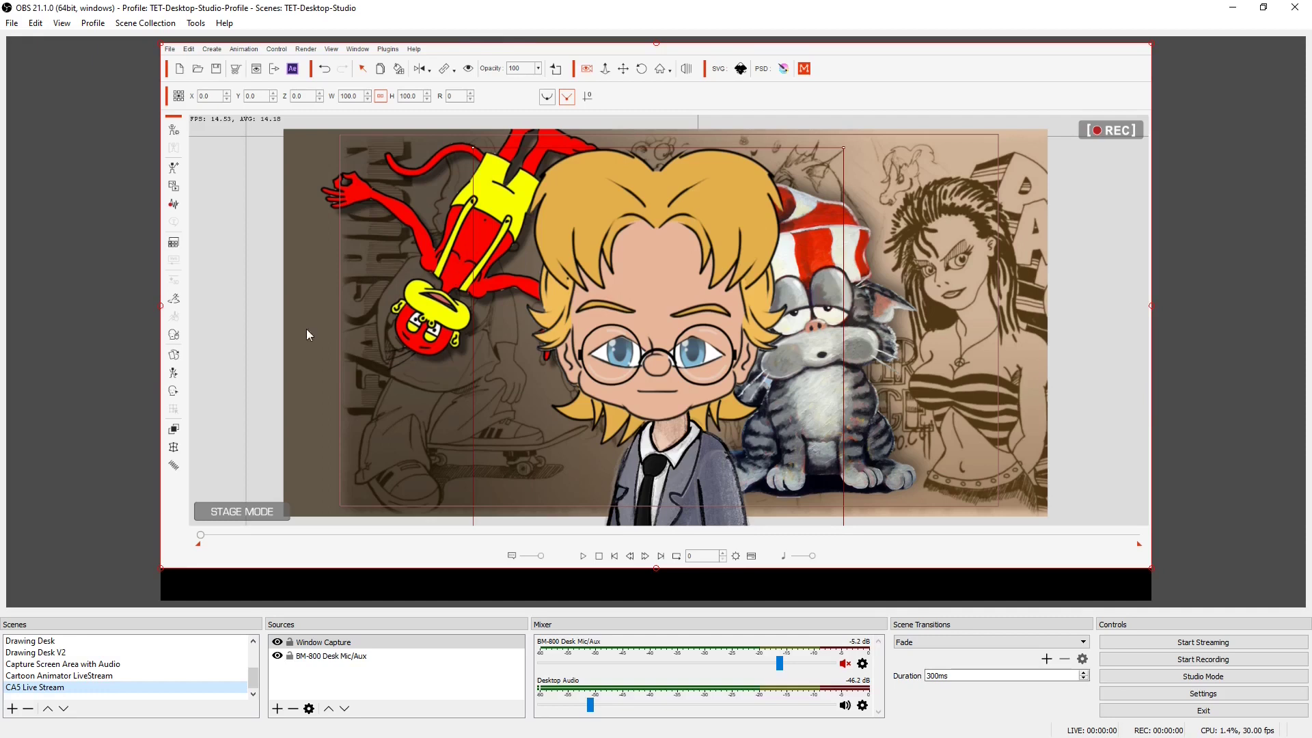
left_click(251, 330)
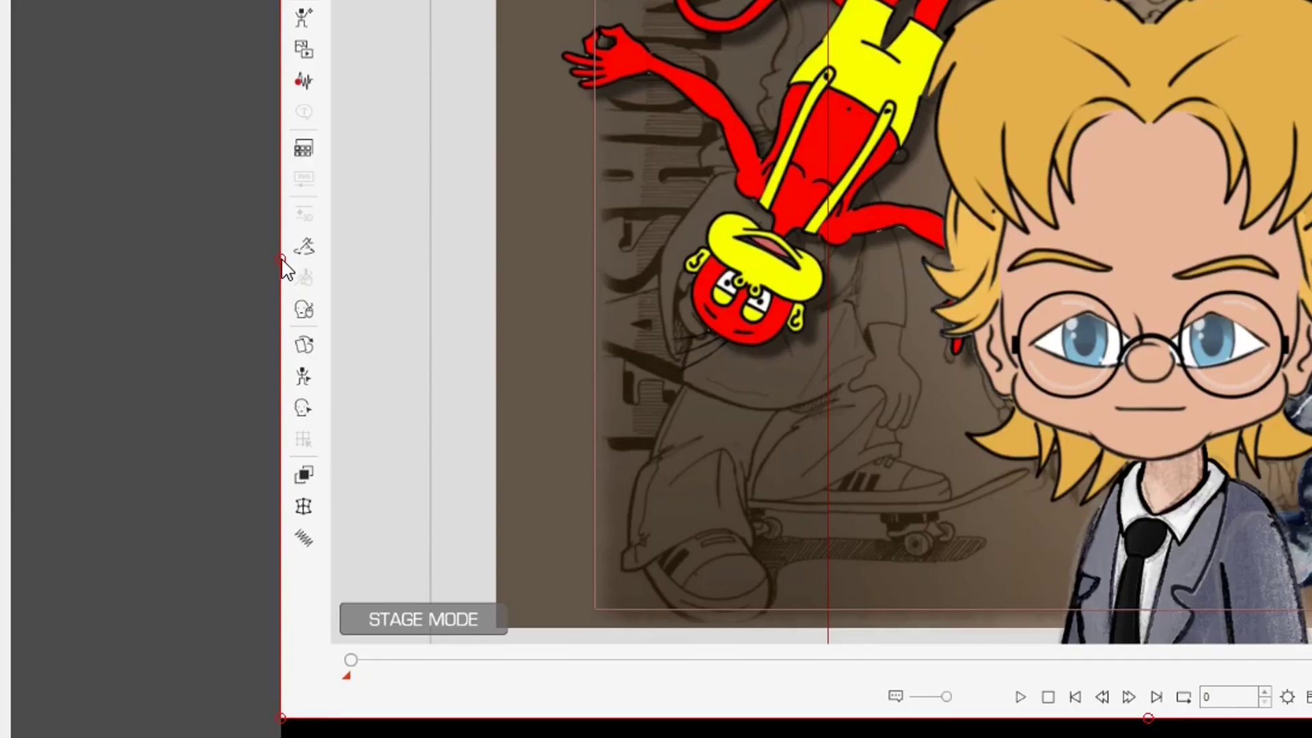
left_click_drag(280, 259, 574, 336)
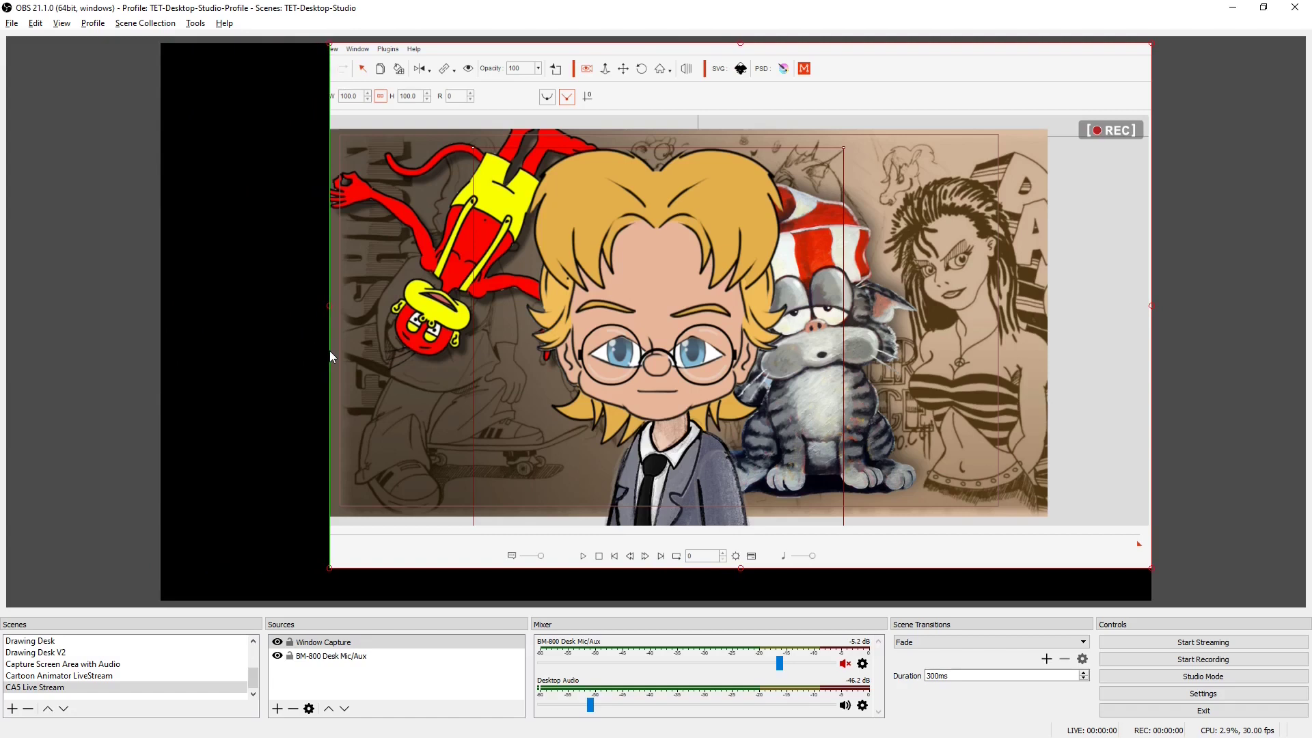
left_click_drag(329, 350, 340, 351)
left_click_drag(1150, 305, 867, 348)
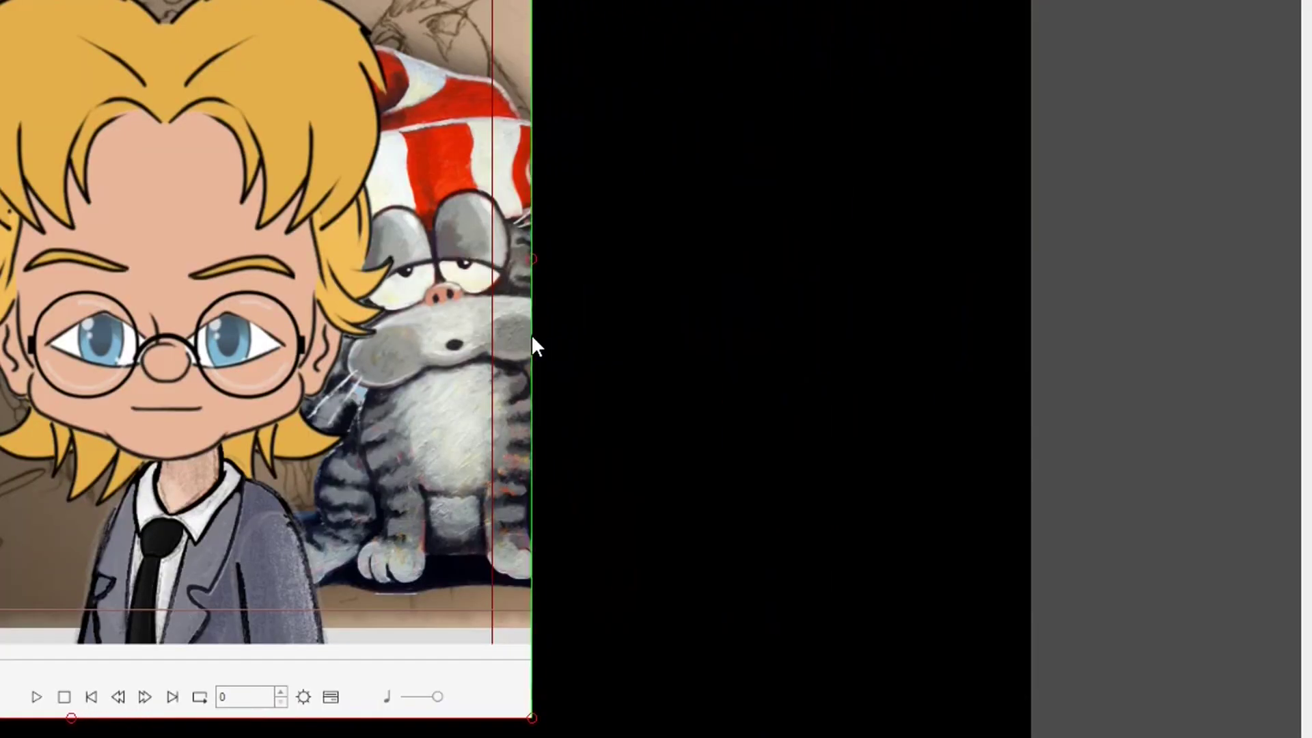
left_click_drag(532, 337, 768, 355)
left_click_drag(668, 43, 664, 130)
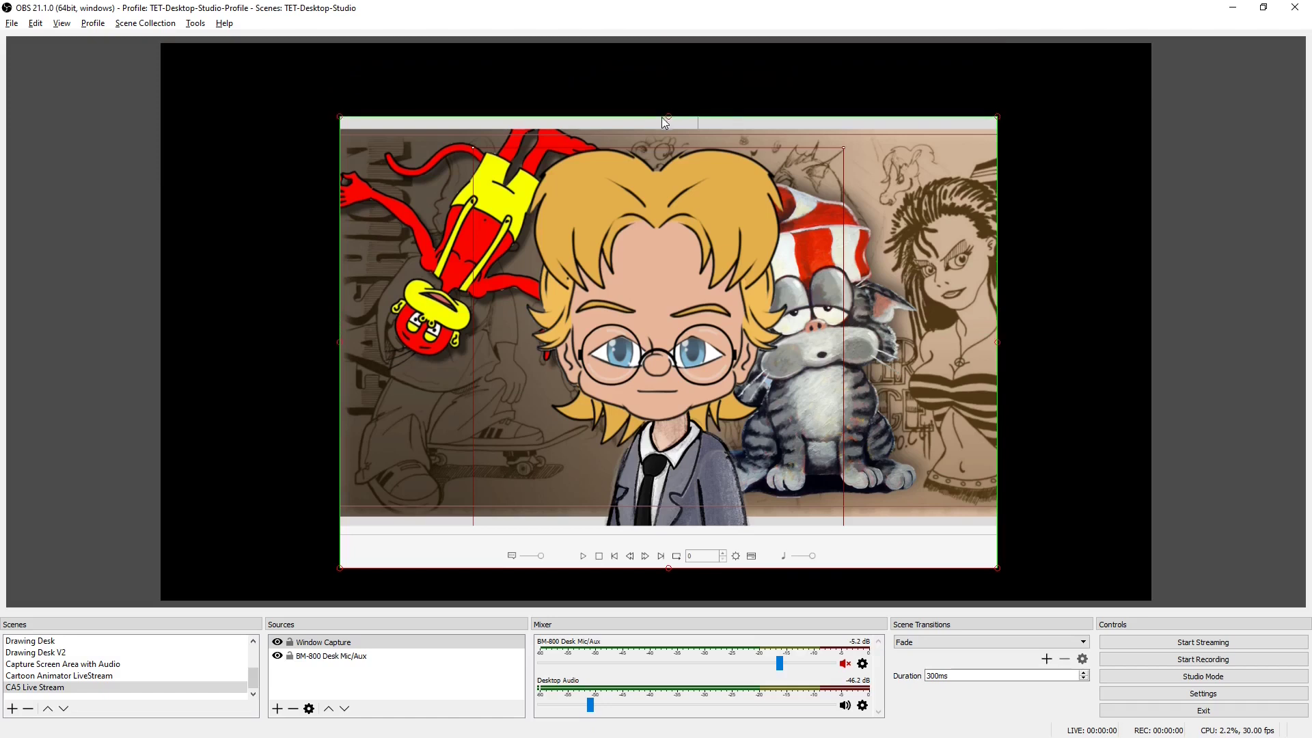
left_click_drag(668, 568, 674, 509)
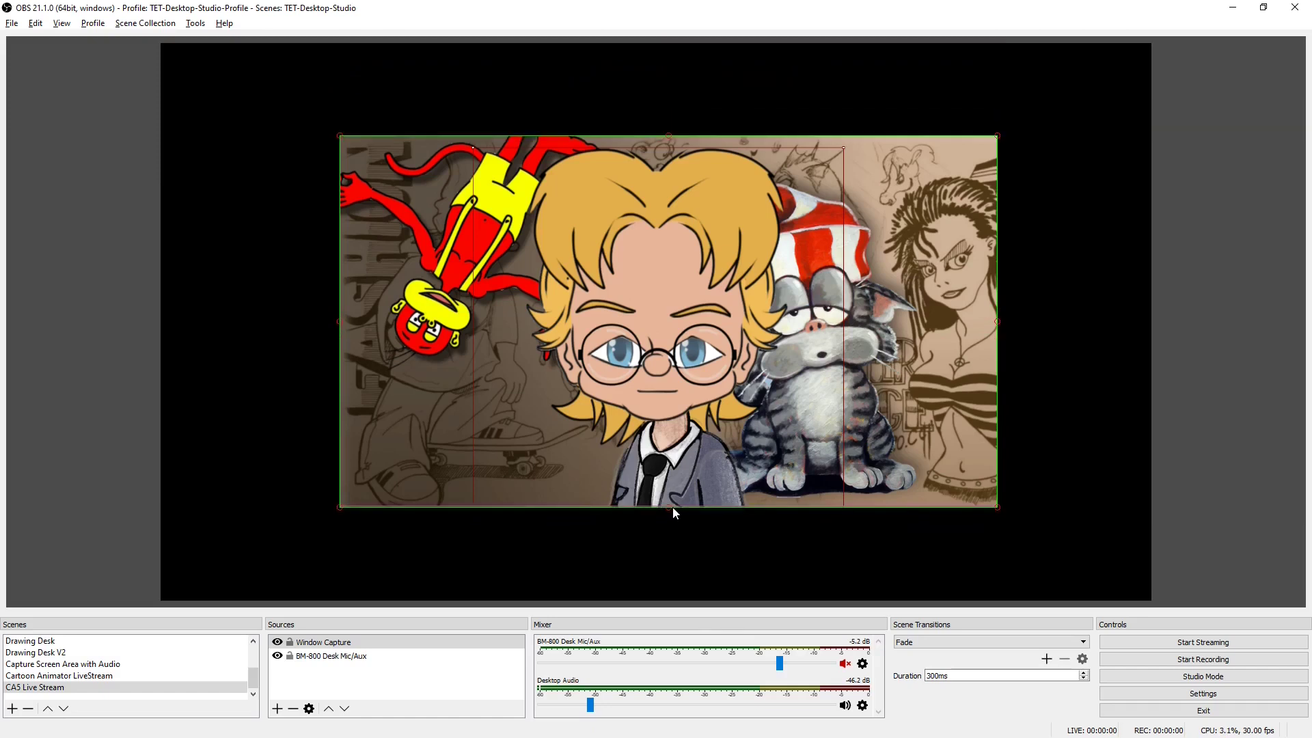
Move the cropped stage to the canvas top-left and scale it to fill the canvas.
left_click_drag(670, 262, 497, 184)
left_click_drag(817, 416, 1039, 607)
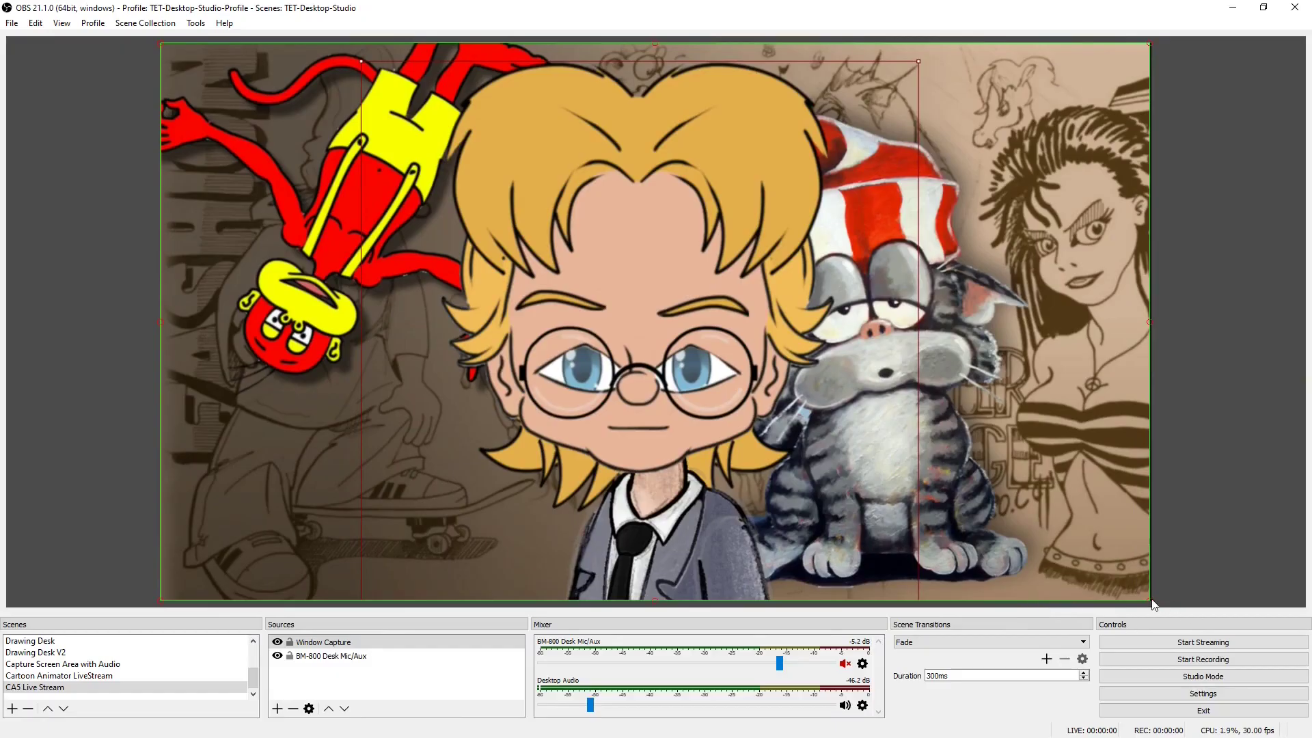
left_click_drag(1152, 602, 1157, 605)
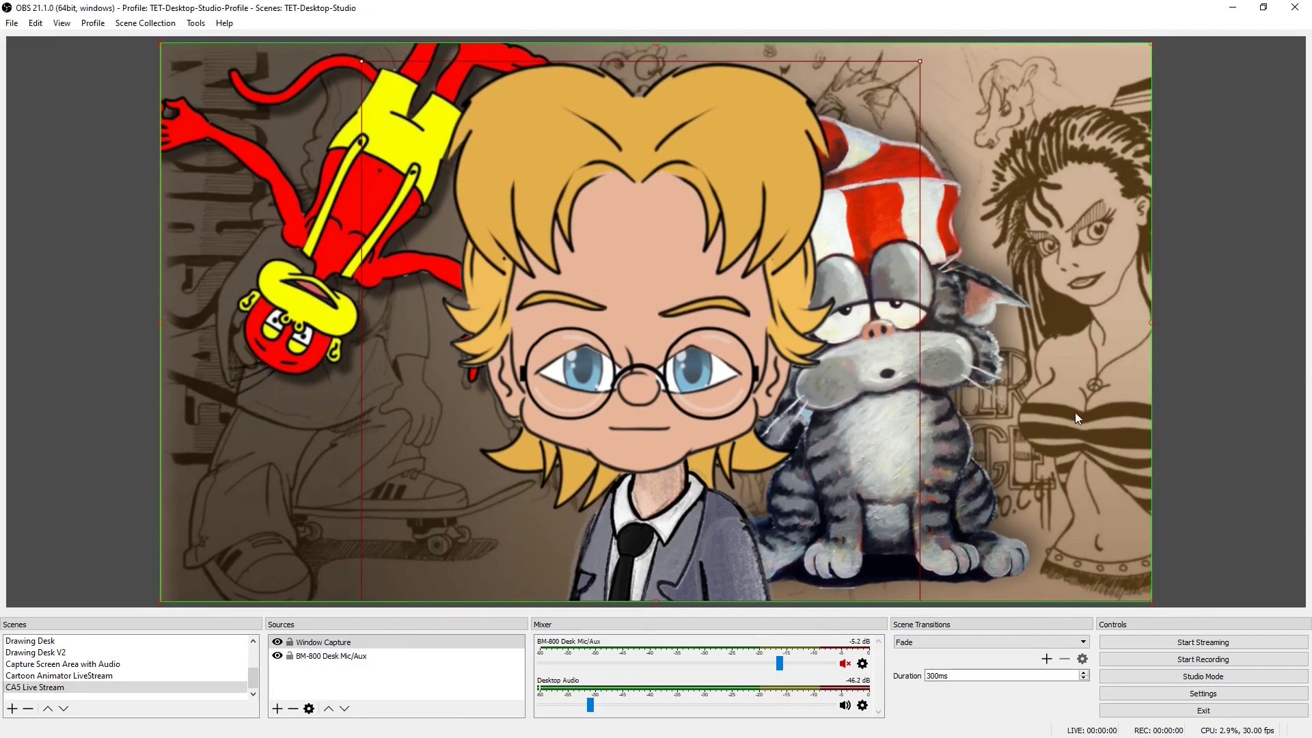